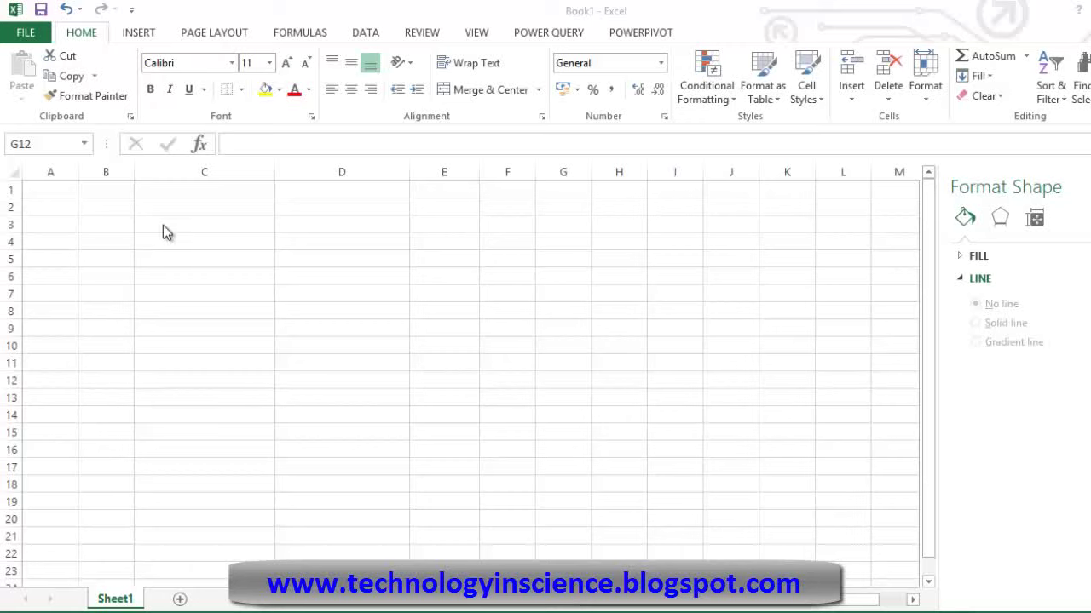
Step: Type the title 'Generating Standard Curve and Determining concentration of unknown sample' into cell C2
left_click(174, 208)
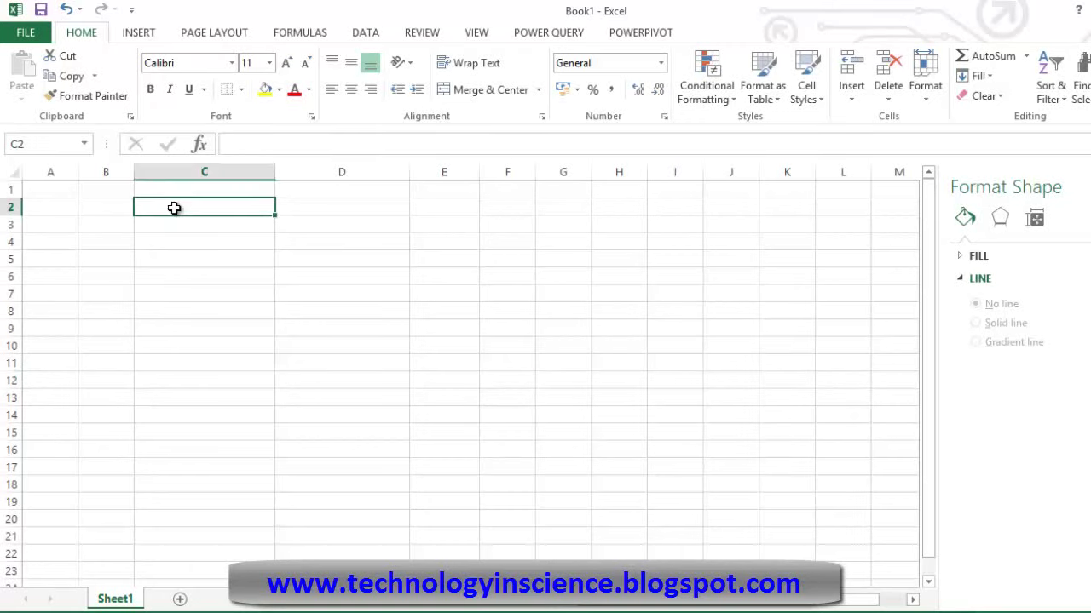
type("Generating Standard Curve and Determi")
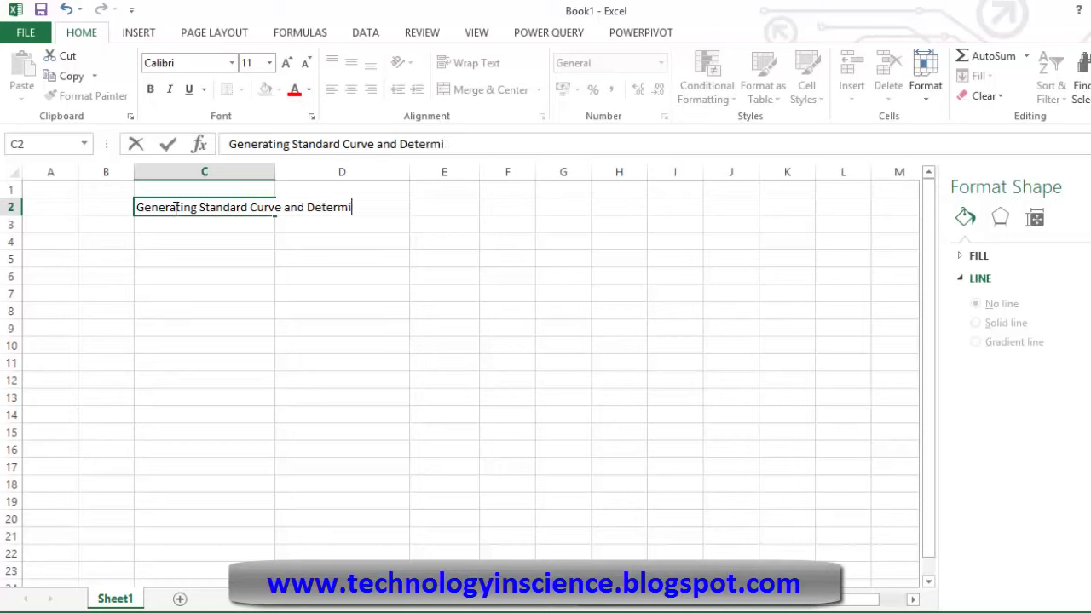
type("ning concentration of unknow")
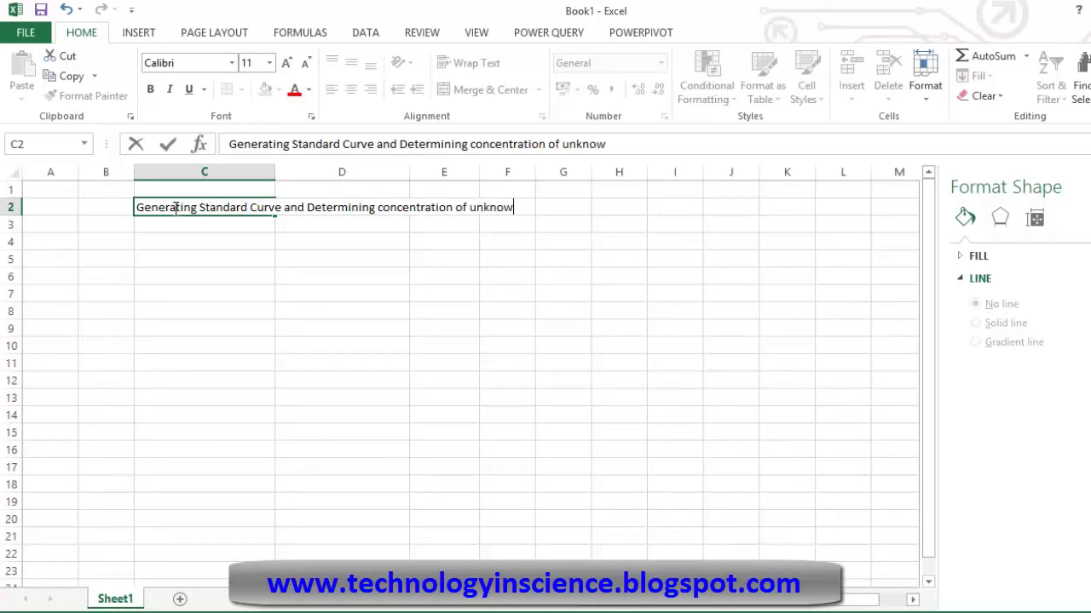
type("n sample")
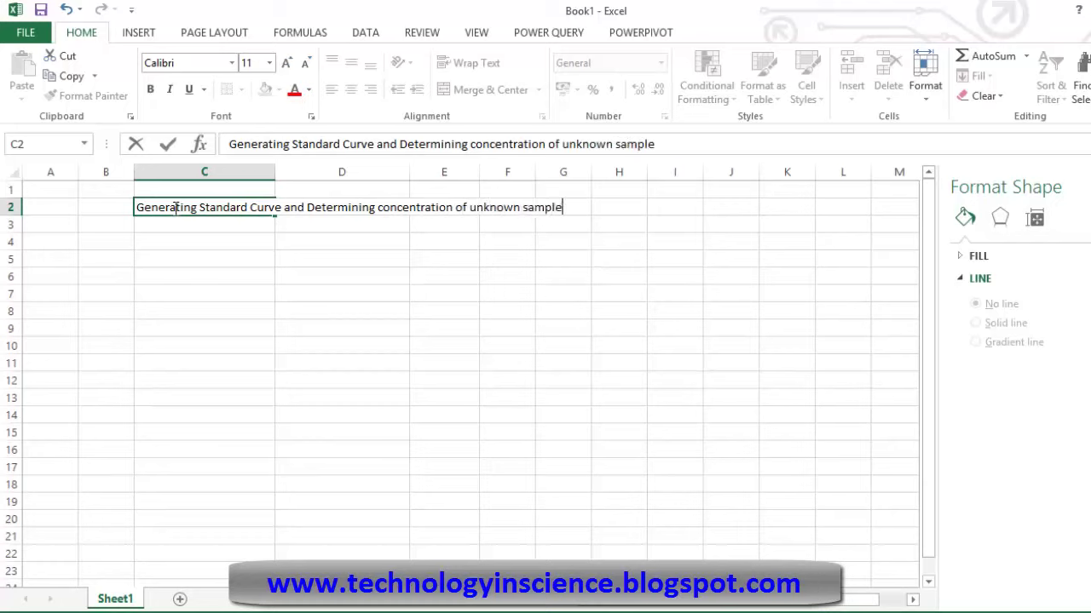
Step: Enter the headers Tube, Concentration and Absorbance across B4:D4
left_click(117, 242)
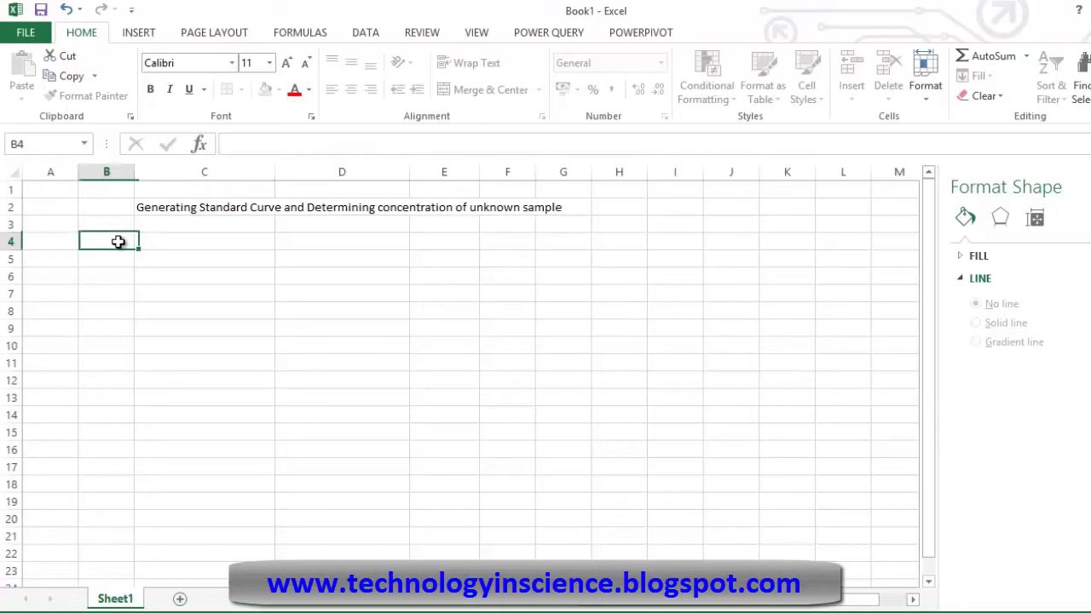
type("Tu")
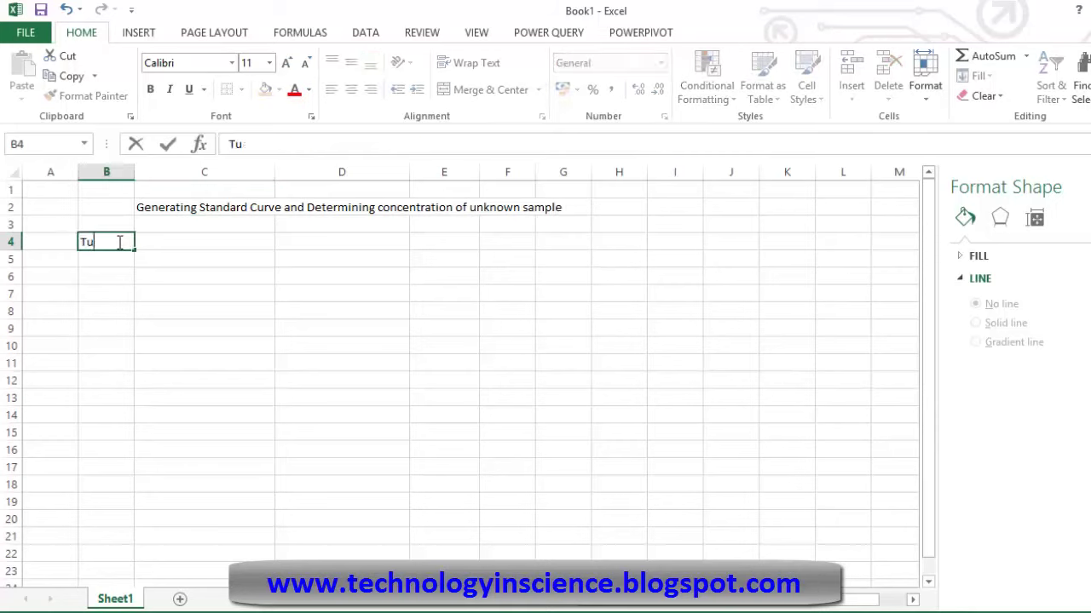
type("be")
key("Tab")
type("C")
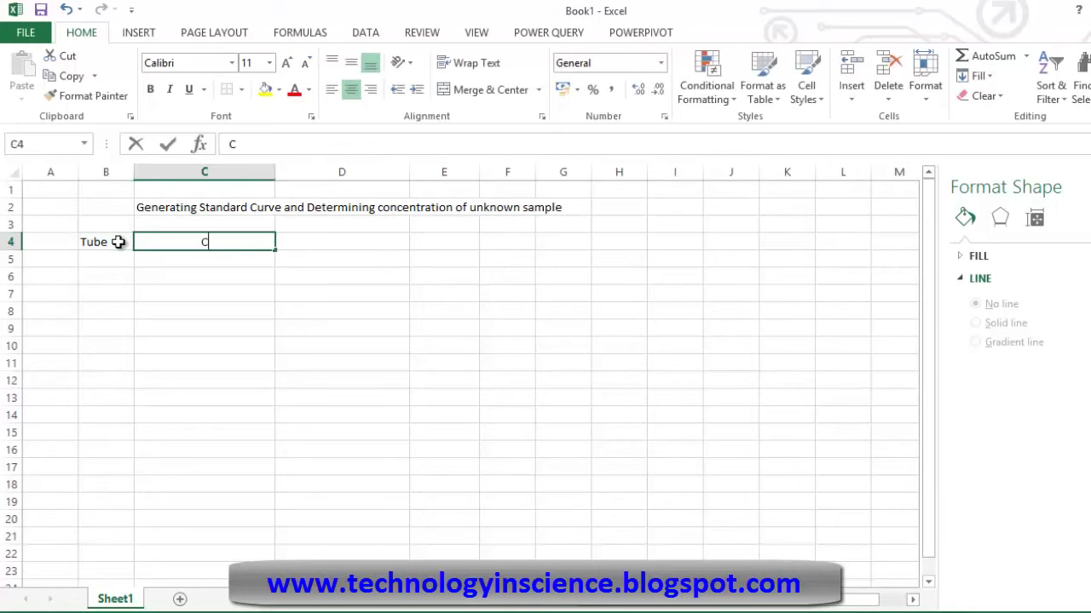
type("oncentr")
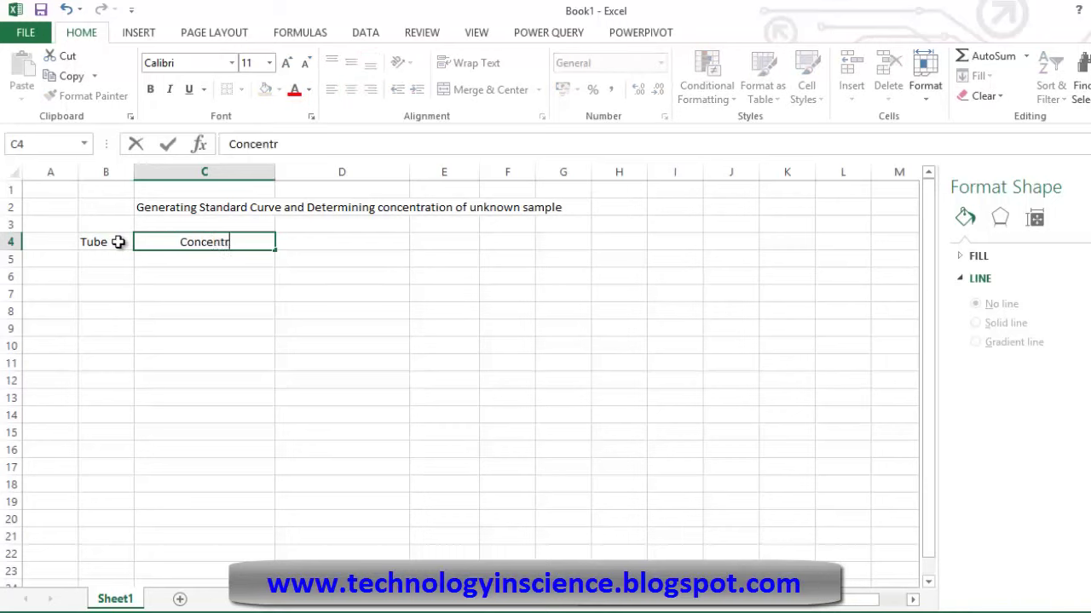
type("ation")
key("Tab")
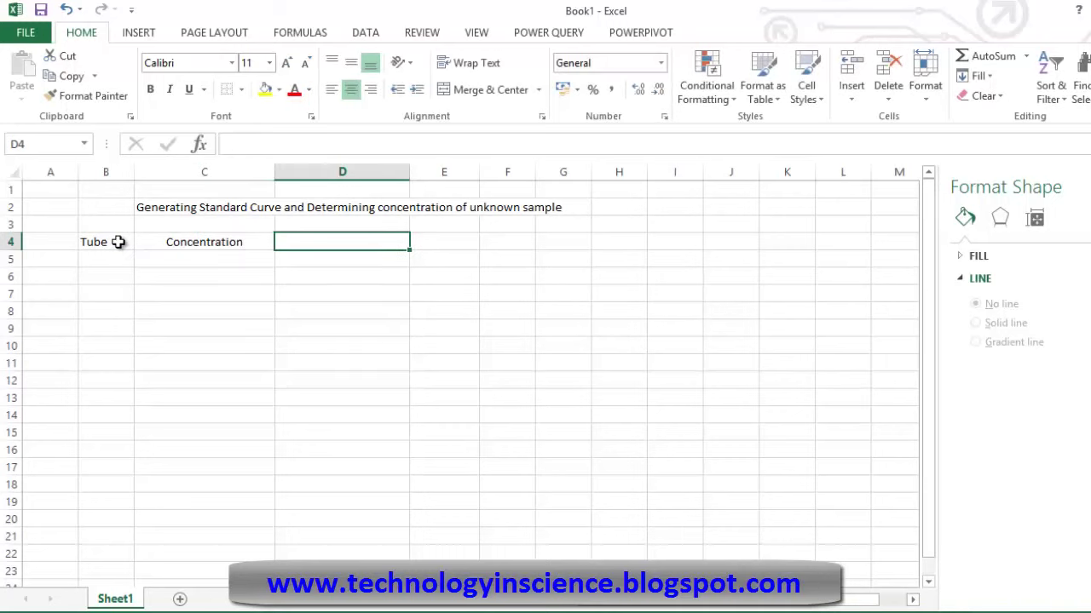
type("Abs")
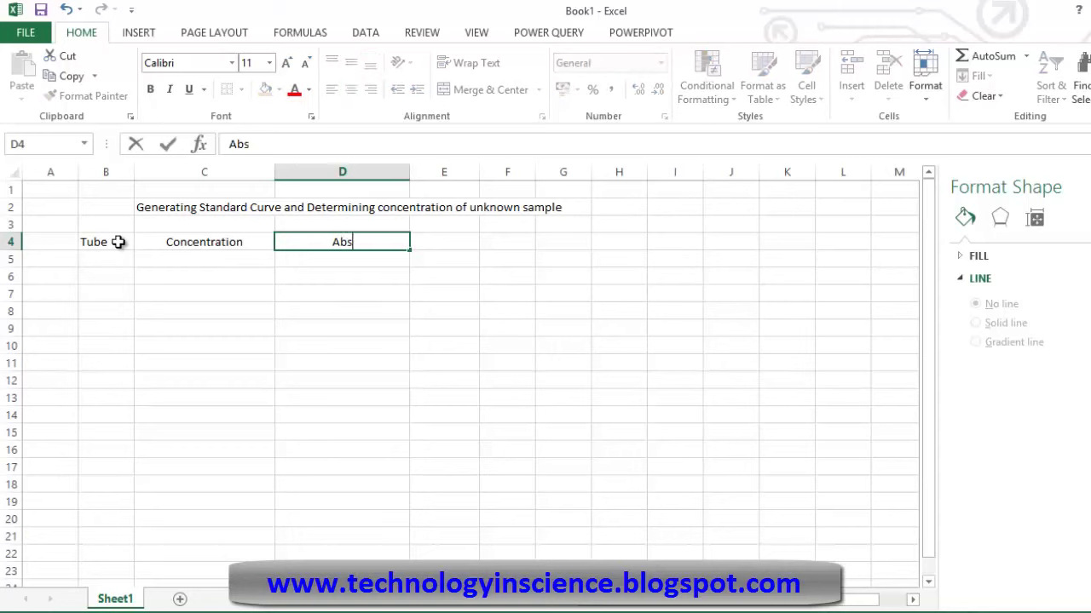
type("orbance")
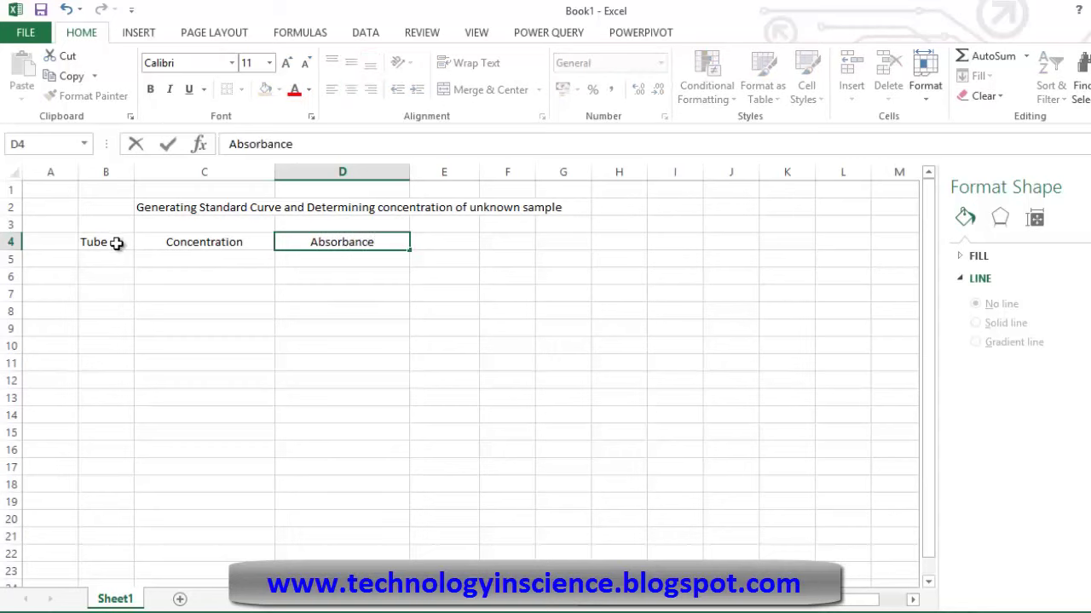
Step: Number the tubes 1 to 5 in B5:B9
left_click(112, 261)
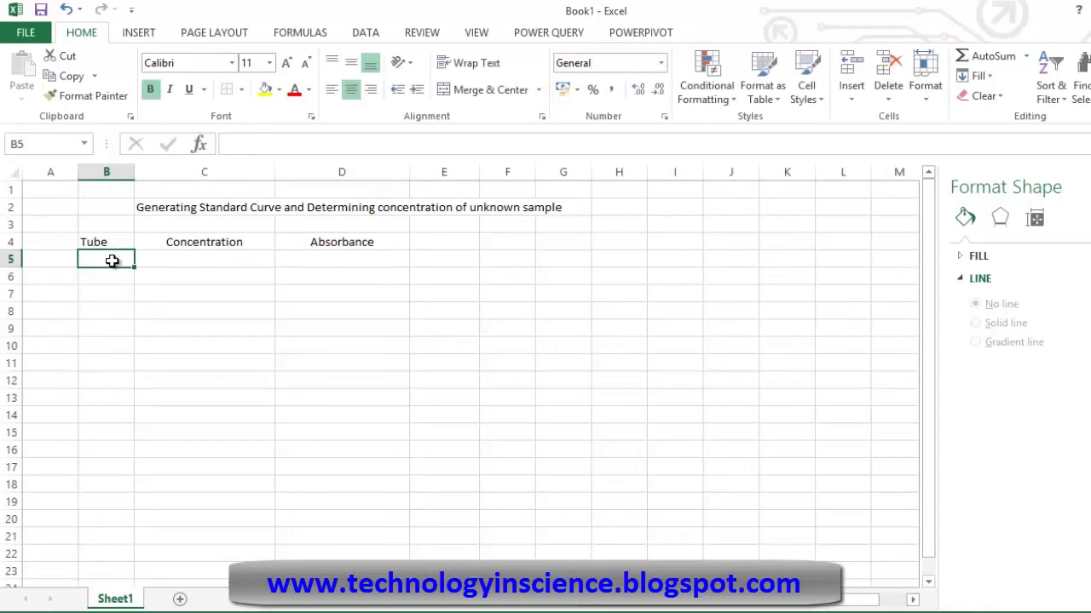
type("1")
key("Return")
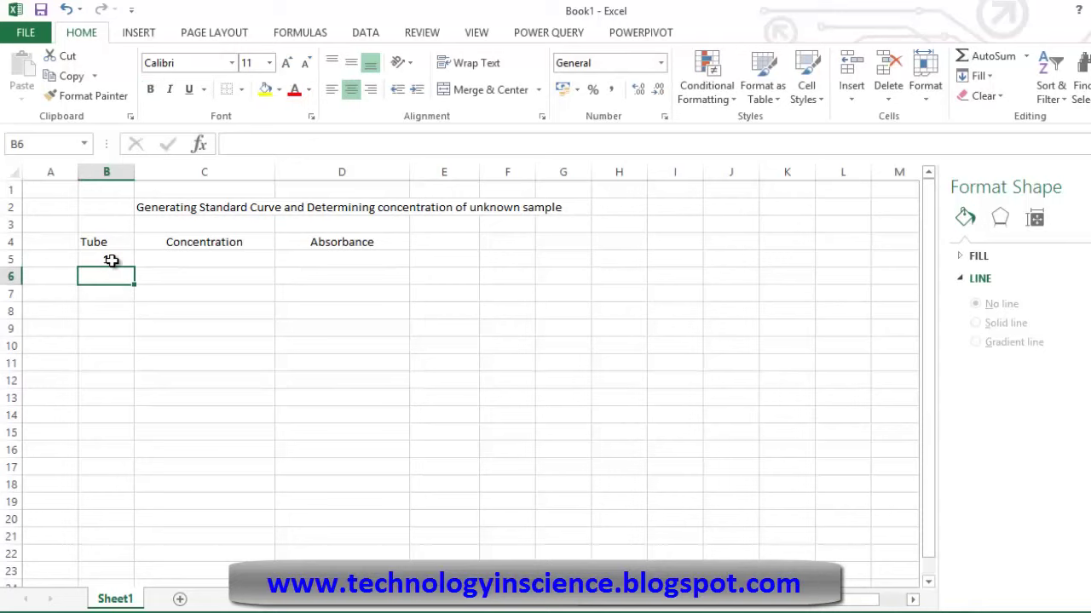
type("2")
key("Return")
type("3")
key("Return")
type("4")
key("Return")
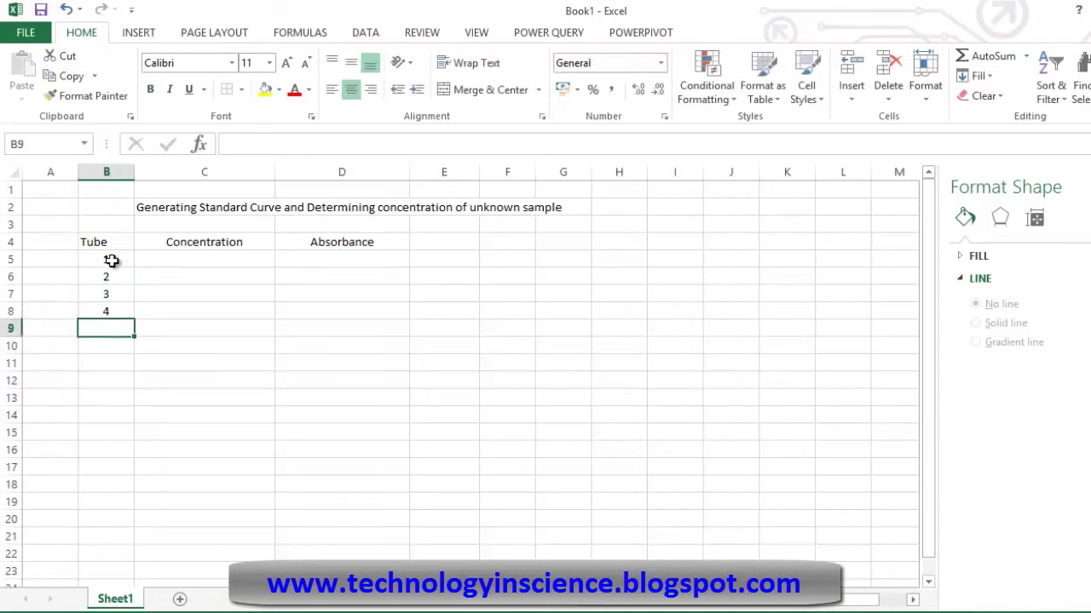
type("5")
key("Return")
Step: Enter the concentrations 10, 5, 2.5, 1.25 and 0.625 in C5:C9
left_click(167, 261)
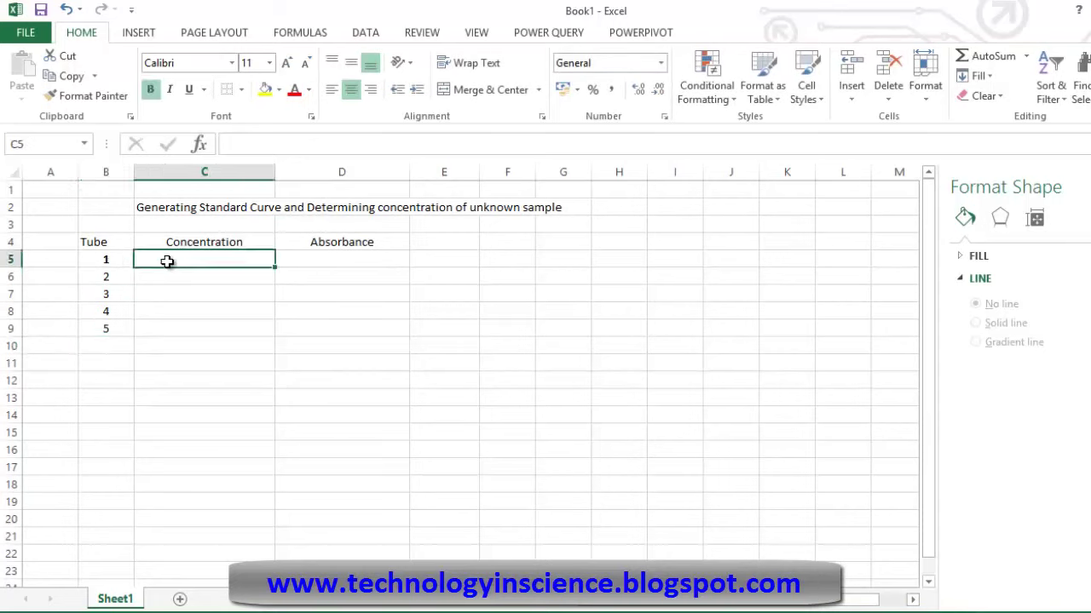
type("10")
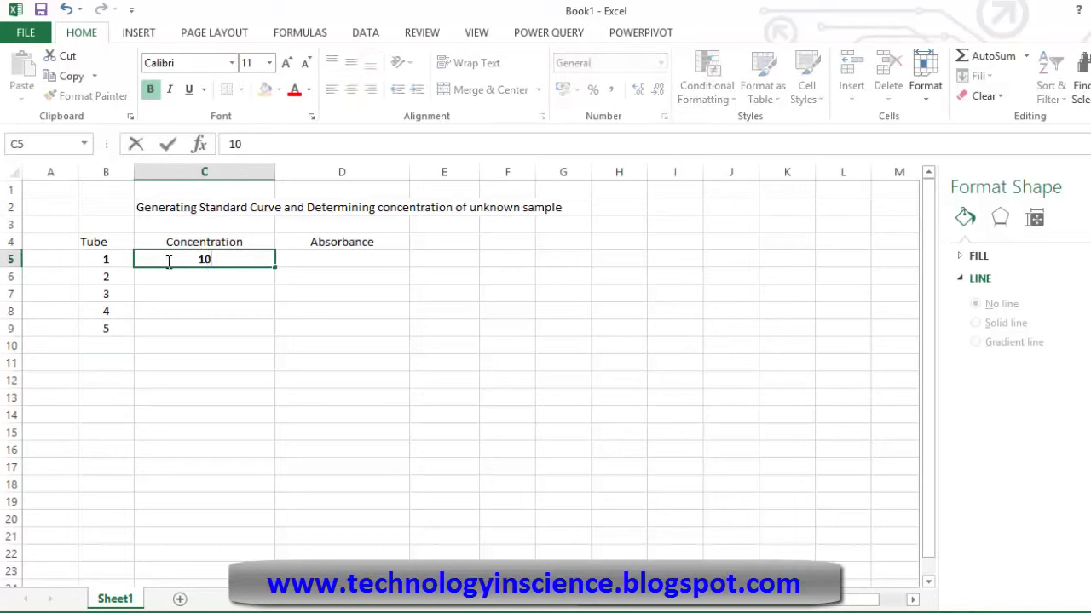
key("Return")
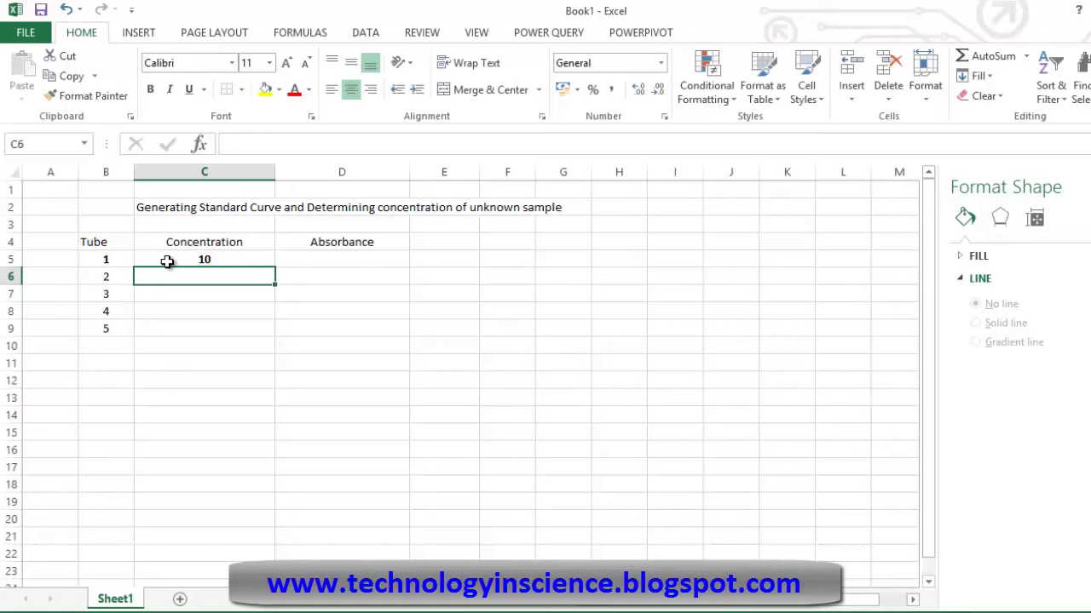
type("5")
key("Return")
type("2.")
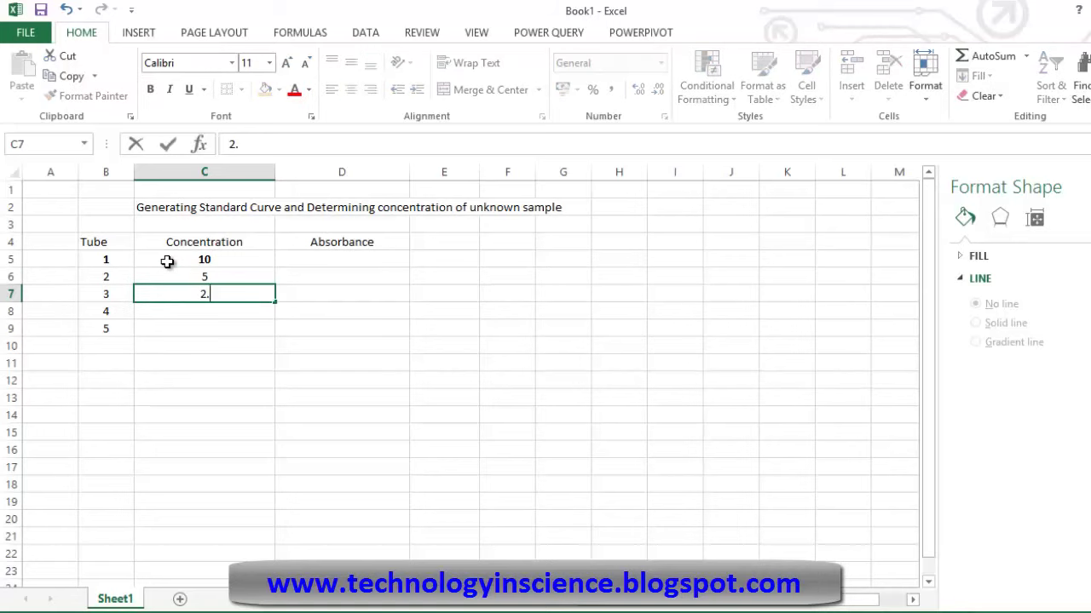
type("5")
key("Return")
type("1")
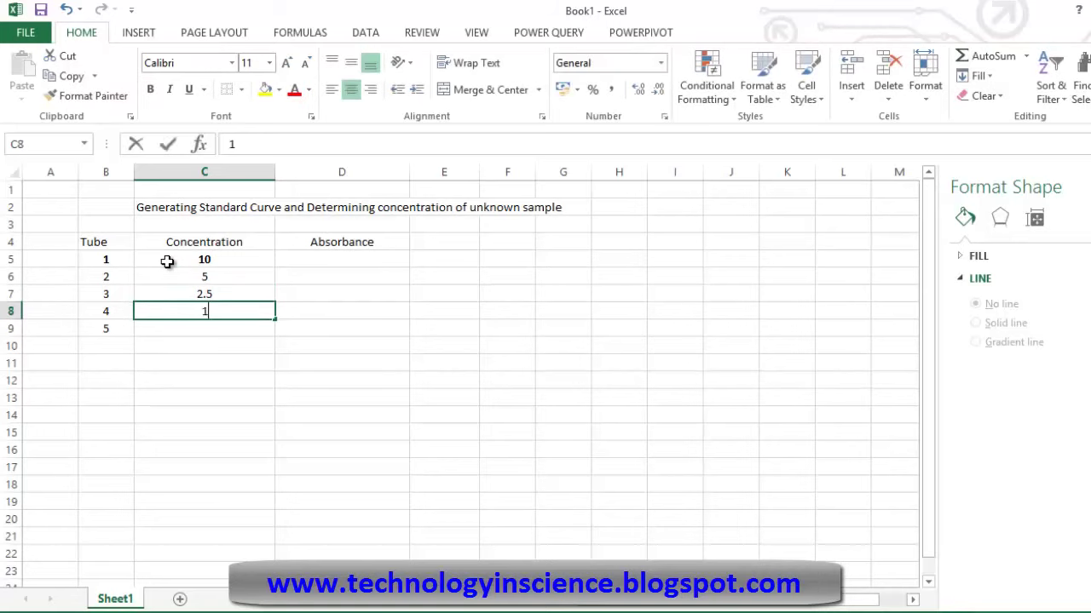
type(".25")
key("Return")
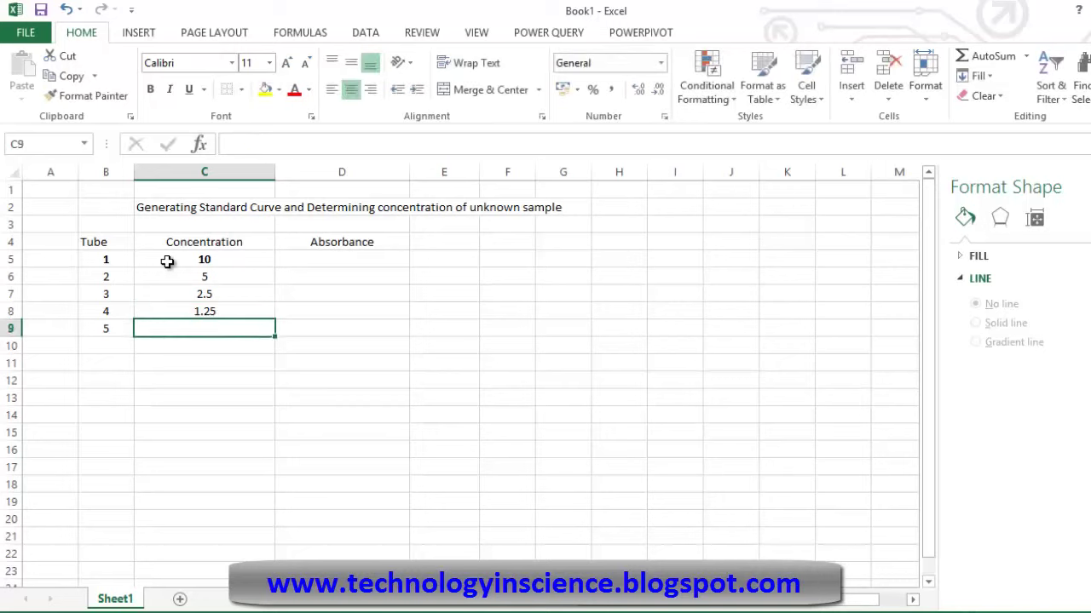
type("0.635")
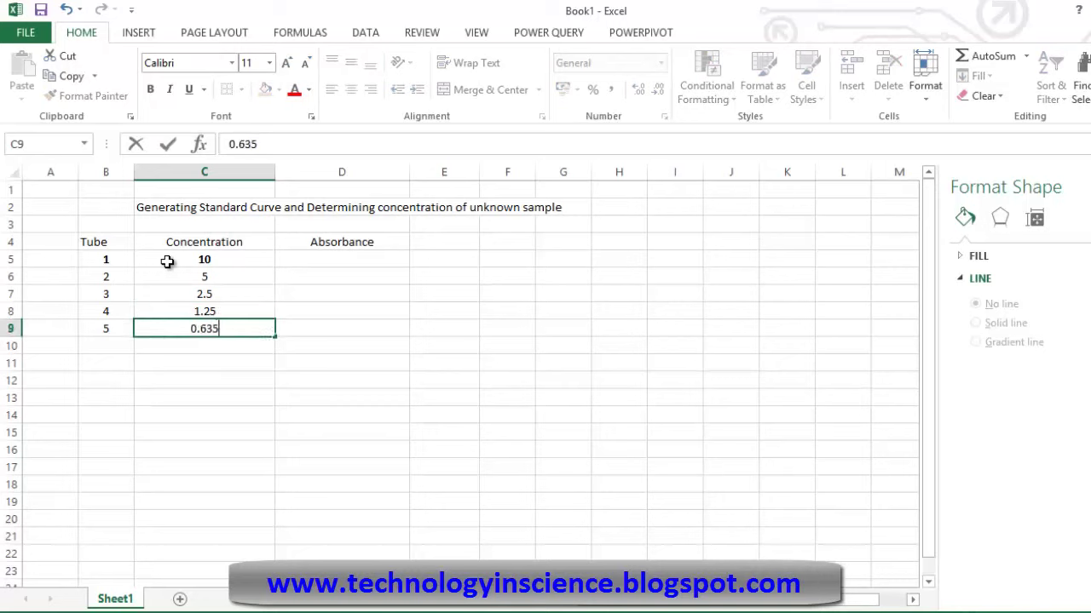
key("BackSpace")
key("BackSpace")
type("2")
type("5")
Step: Enter the absorbances 0.8, 0.4, 0.2, 0.09 and 0.04 in D5:D9
left_click(338, 262)
type("0.8")
key("Return")
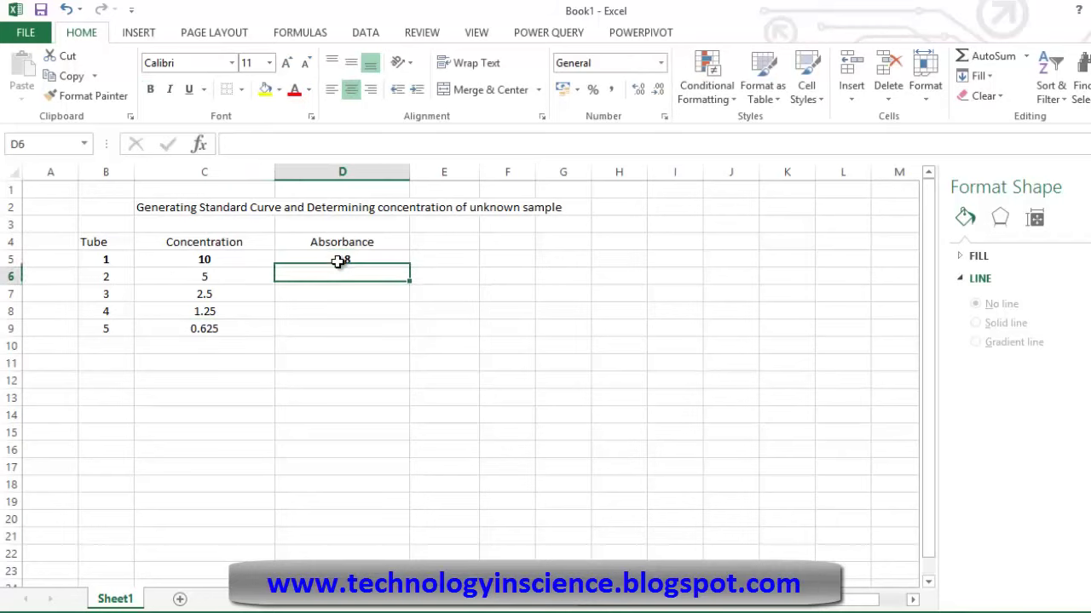
type("0.4")
key("Return")
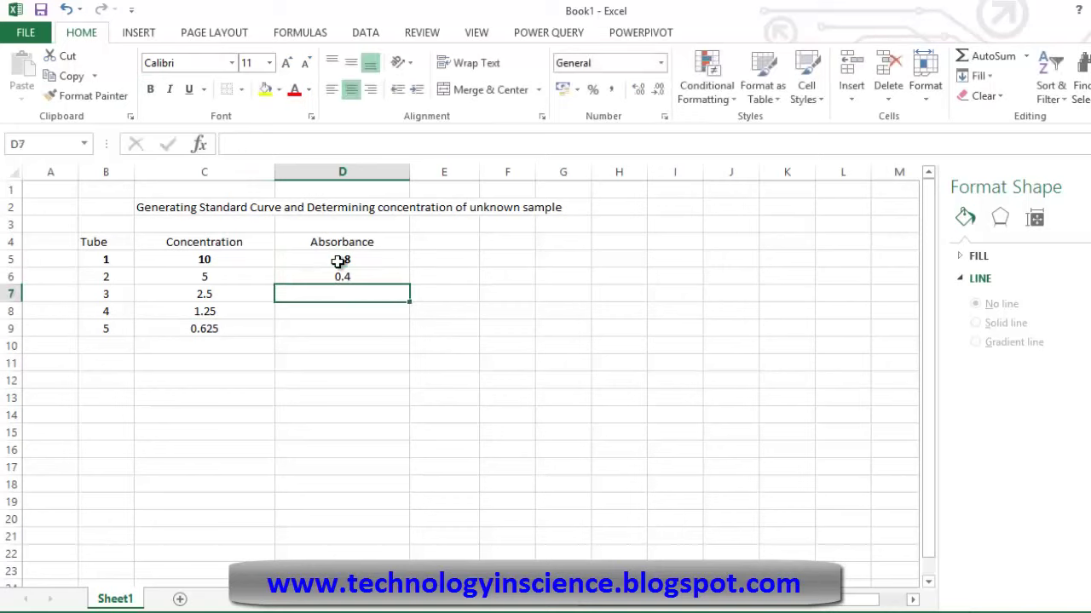
type("0.2")
key("Return")
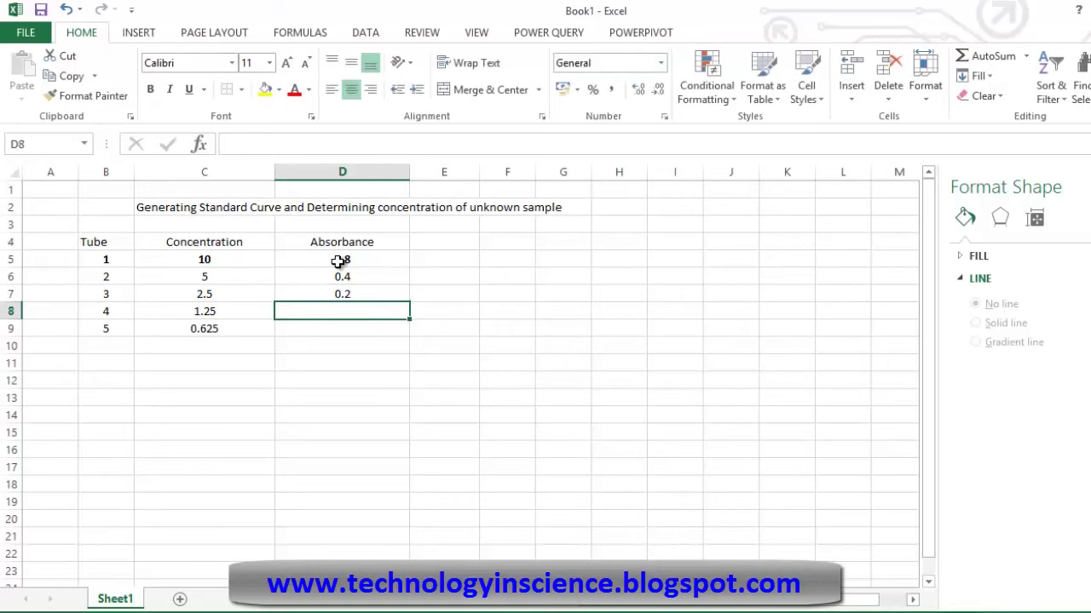
type("0.")
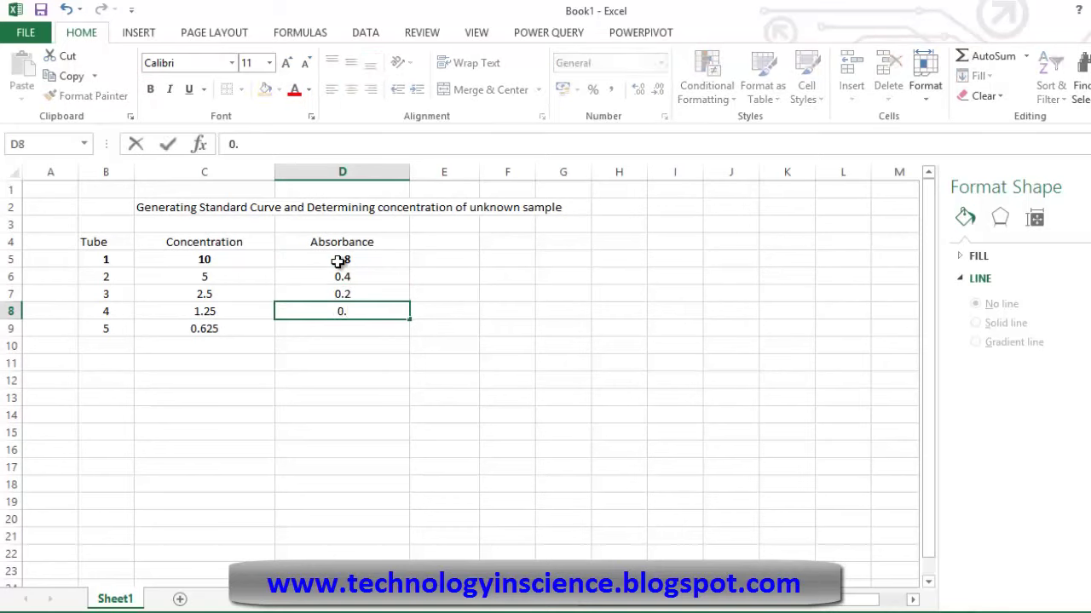
type("09")
key("Return")
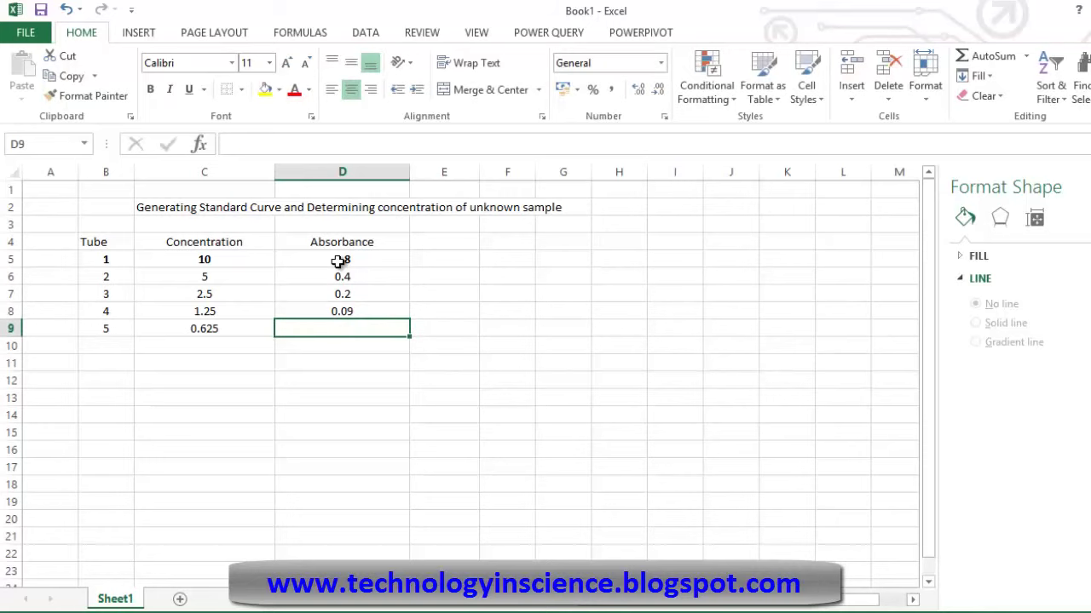
type("0.0")
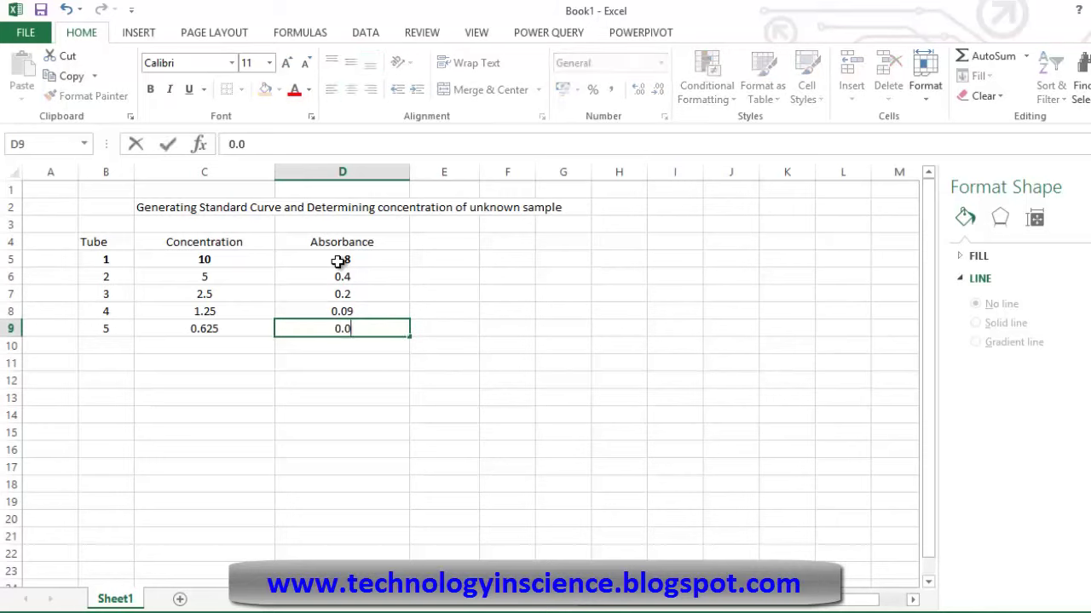
type("4")
Step: Bold the Tube, Concentration and Absorbance headers and keep the data rows unbolded
left_click(434, 293)
left_click(130, 242)
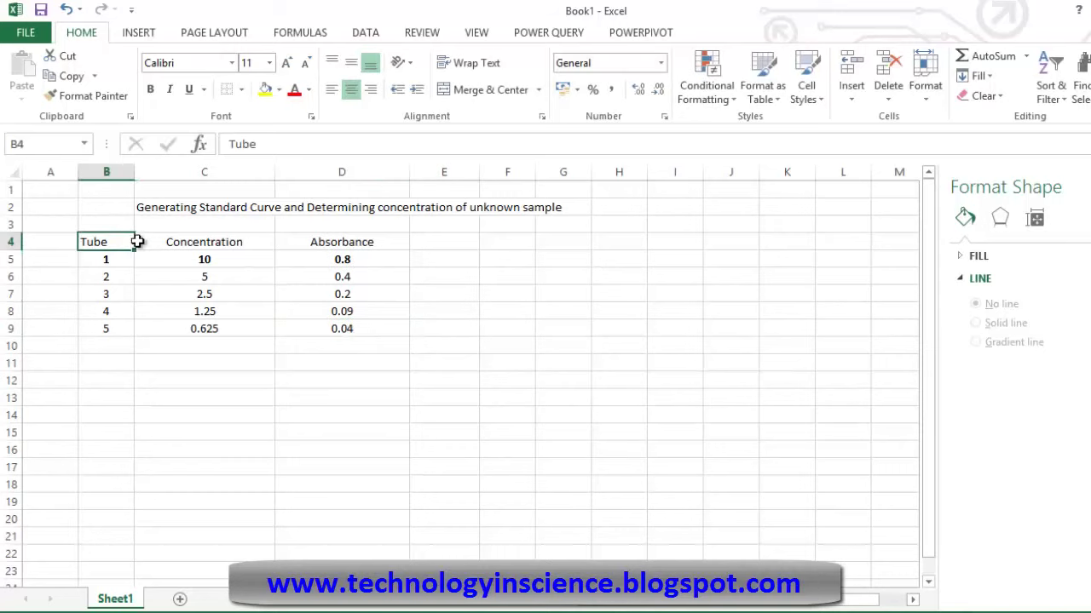
left_click_drag(136, 242, 311, 242)
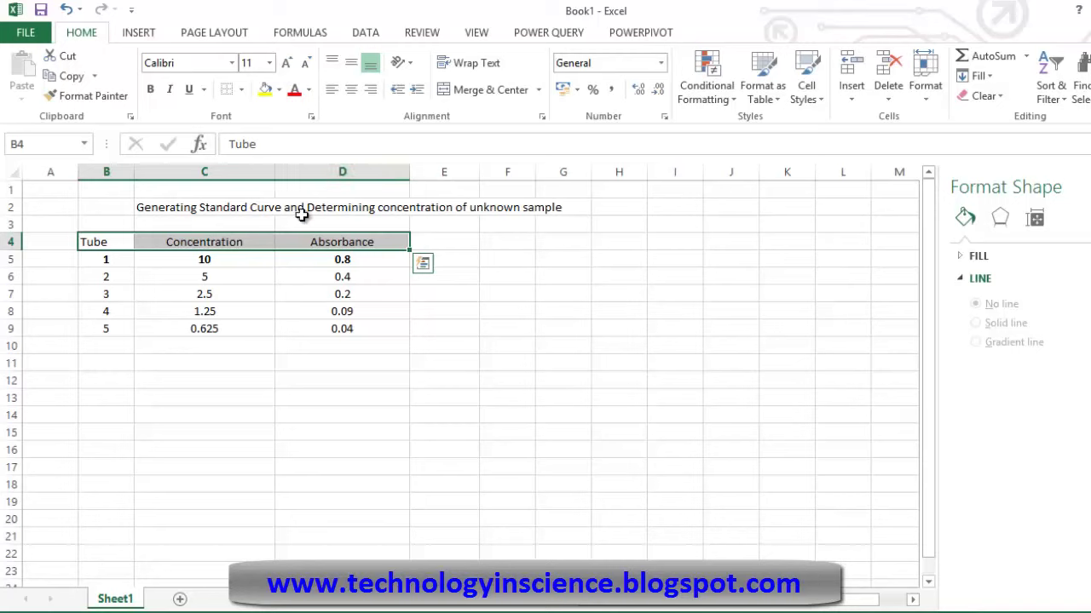
key("ctrl+b")
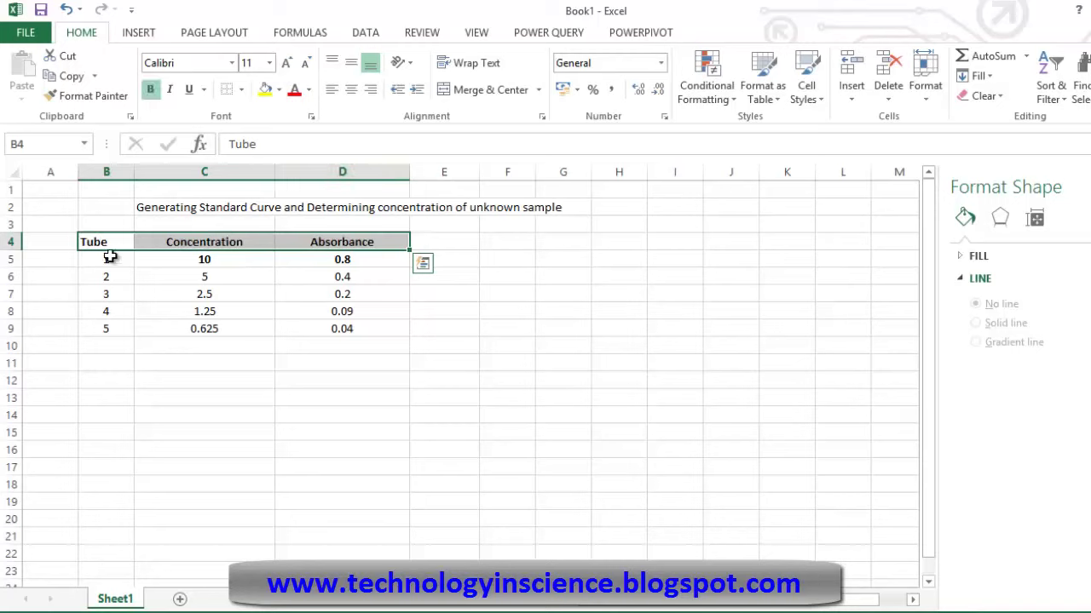
left_click(109, 258)
left_click_drag(159, 259, 342, 331)
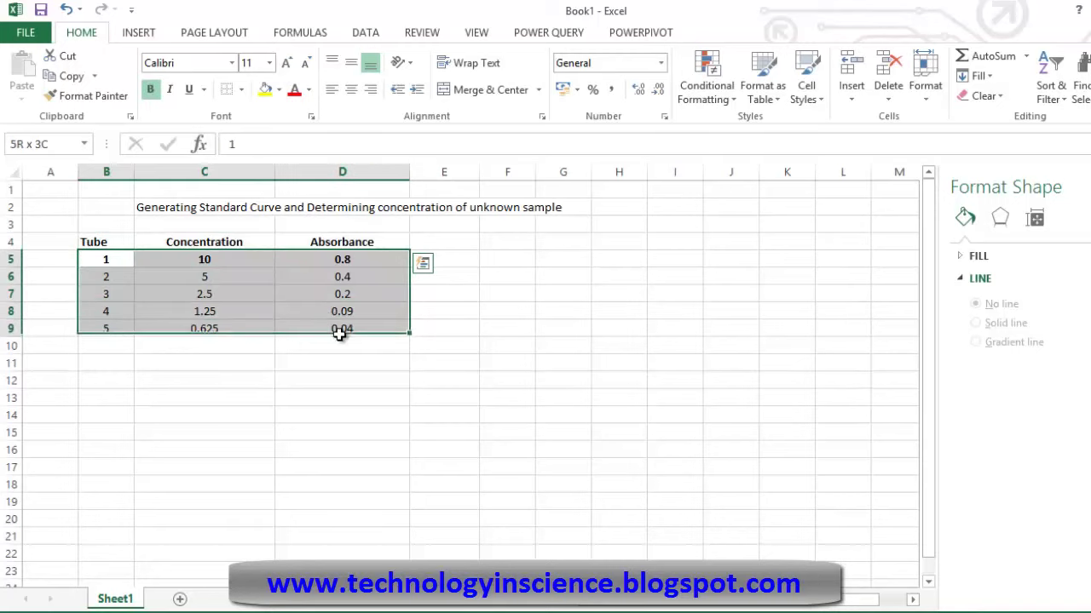
left_click(149, 90)
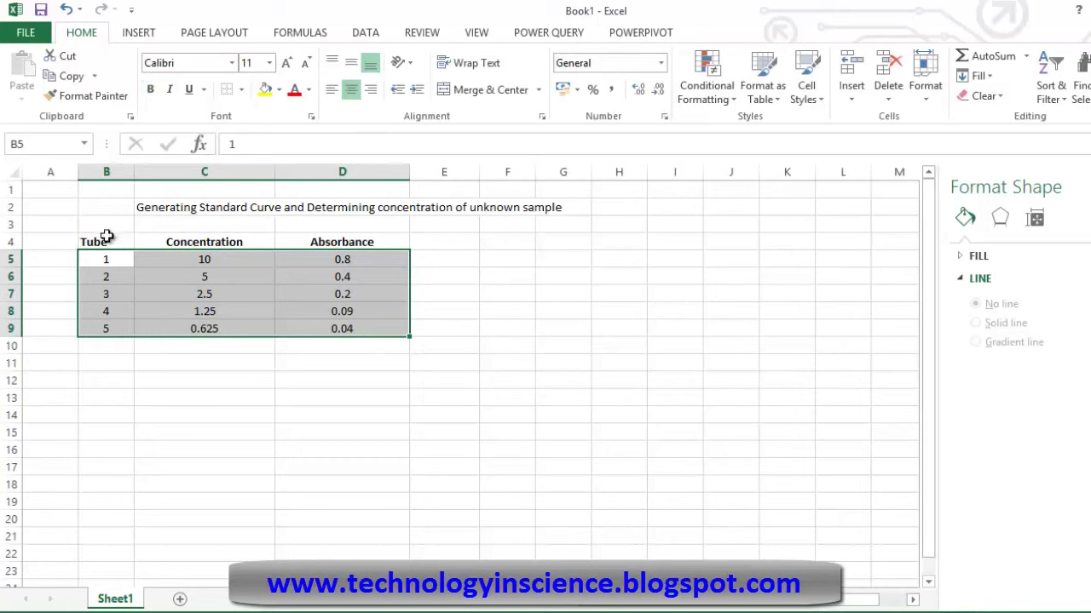
Step: Center the table contents and apply All Borders to B4:D9
left_click_drag(106, 243, 341, 330)
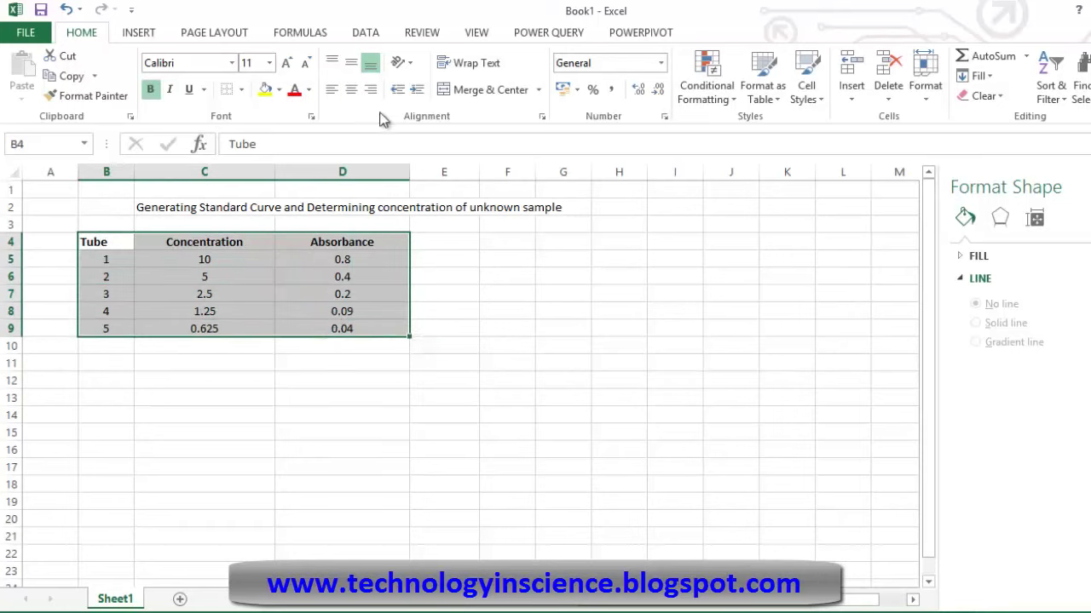
left_click(351, 90)
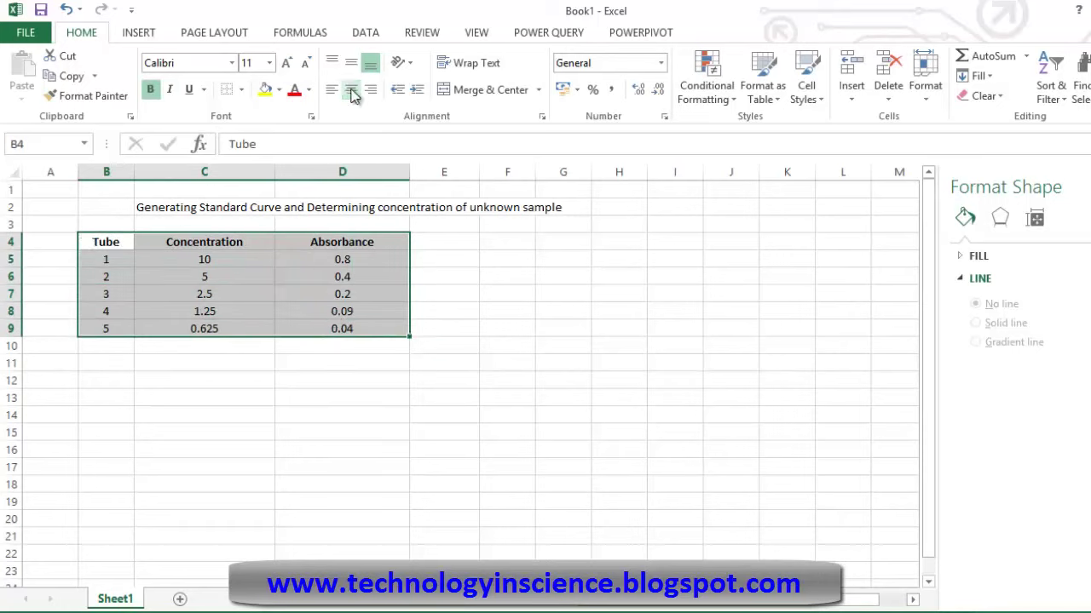
left_click(241, 90)
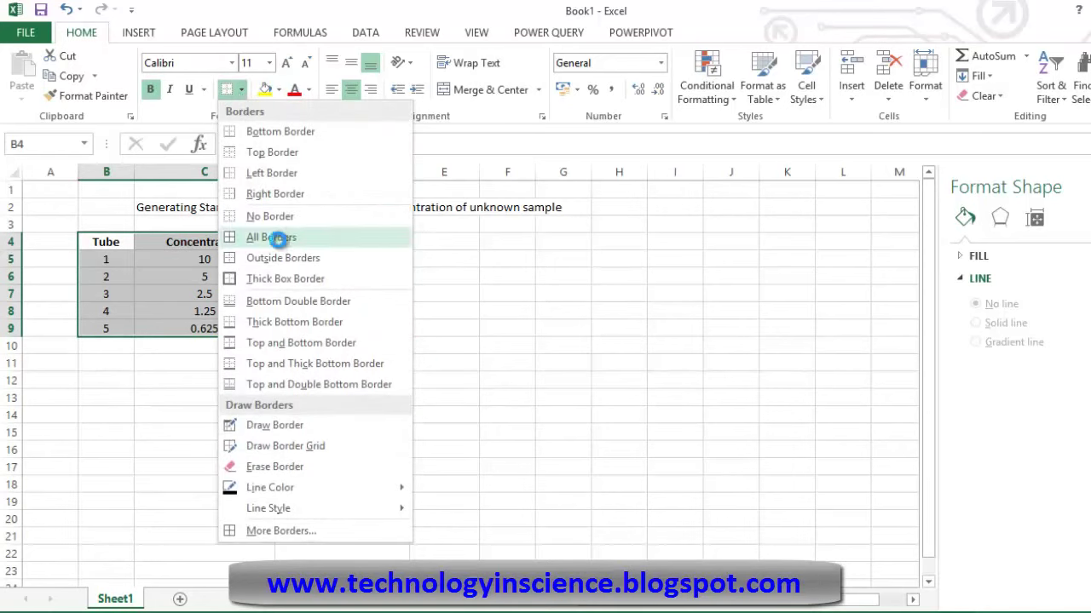
left_click(311, 237)
left_click(530, 312)
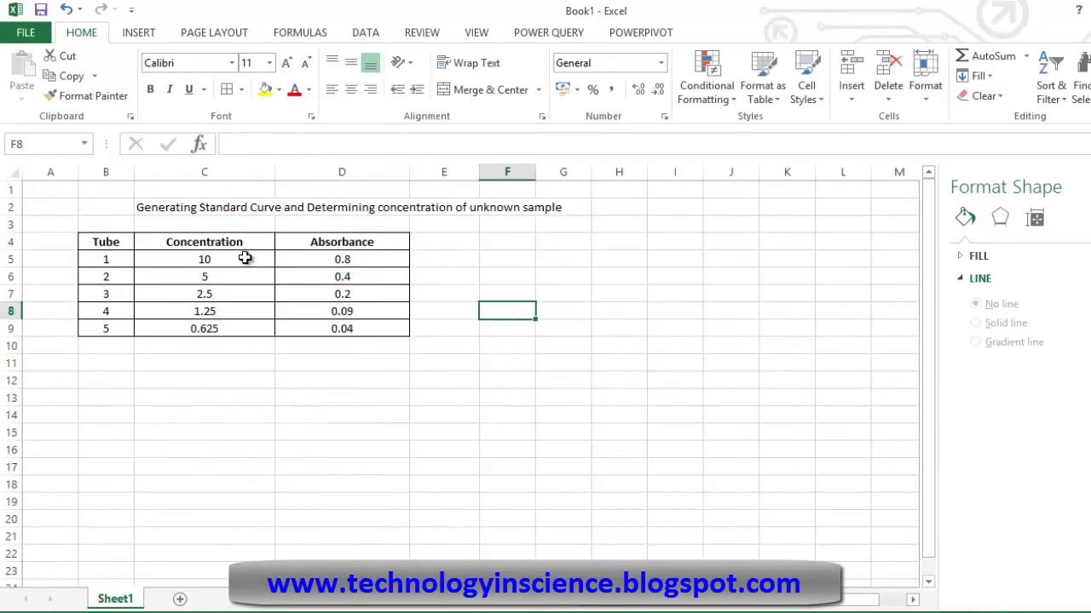
Step: Insert a scatter chart of the concentration and absorbance values in C5:D9
left_click(256, 261)
left_click_drag(255, 261, 357, 327)
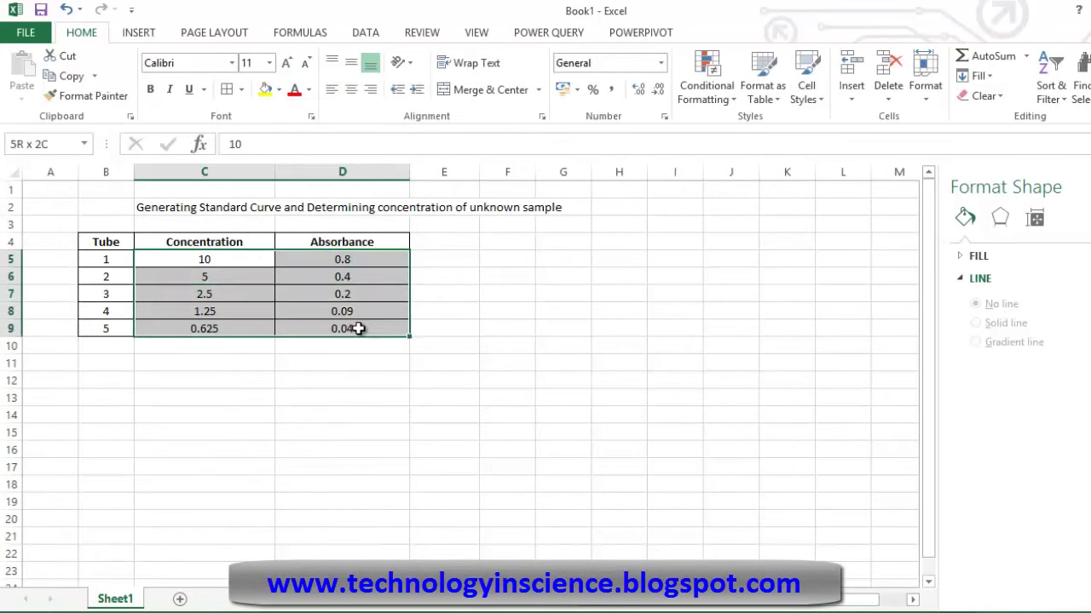
left_click(151, 34)
left_click(517, 96)
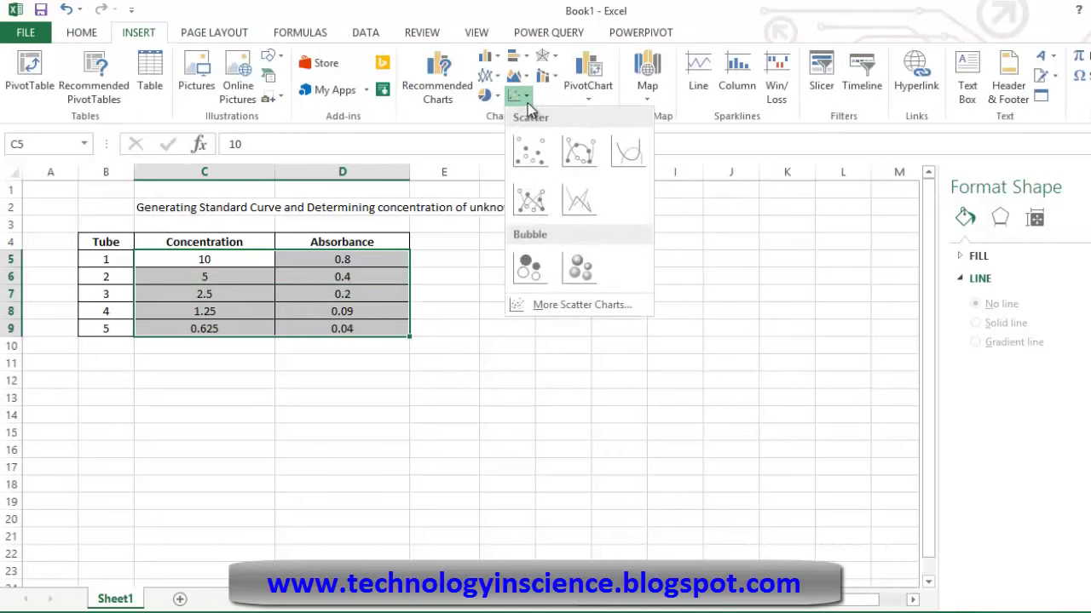
left_click(537, 153)
mouse_move(457, 410)
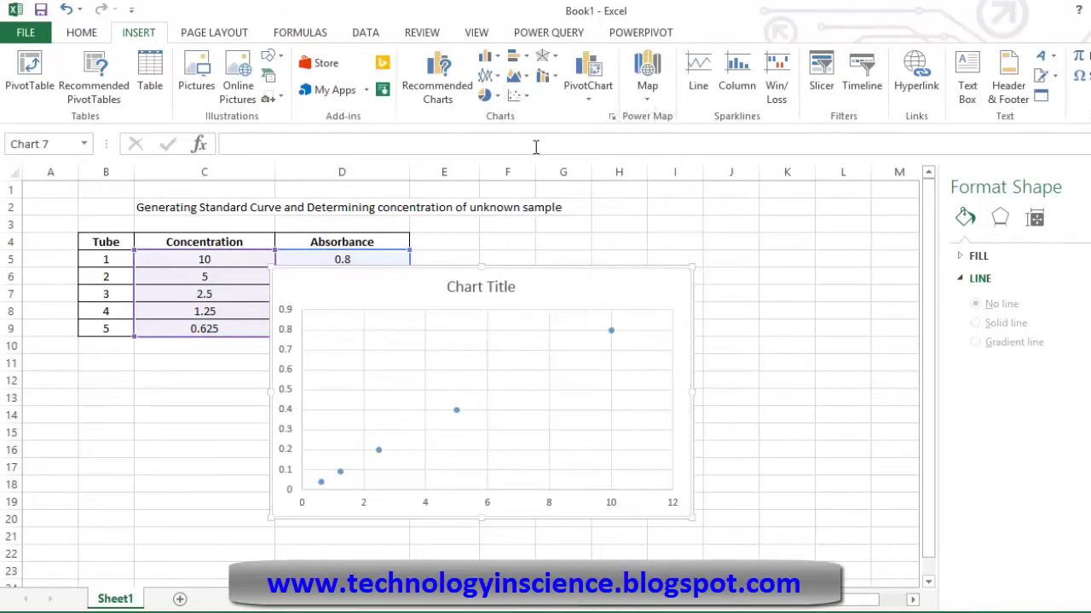
Step: Add a linear trendline to the data series and move the chart right of the table
left_click(458, 411)
right_click(458, 412)
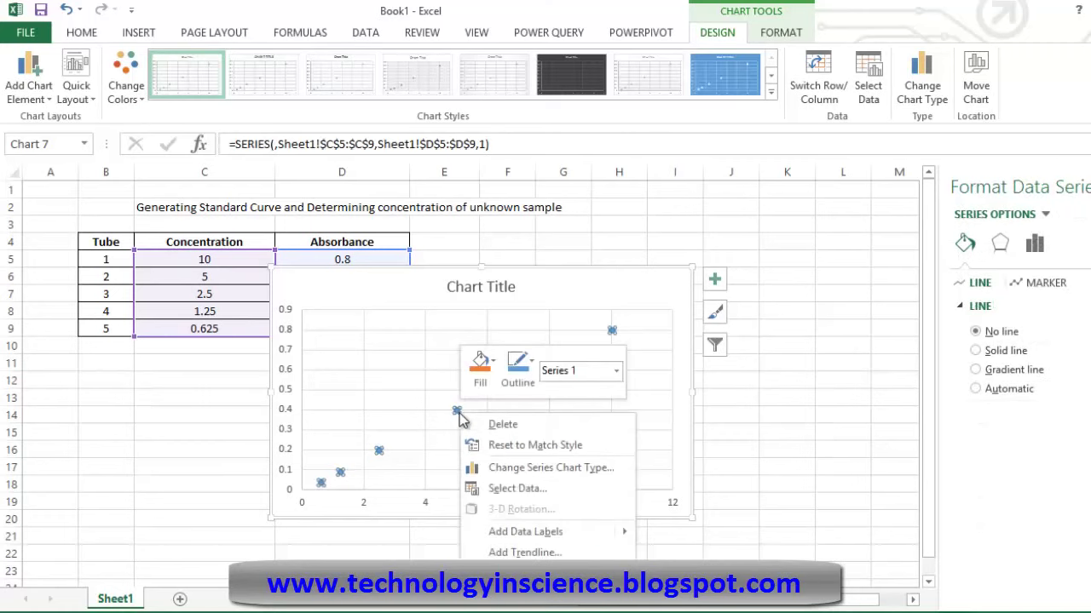
left_click(522, 553)
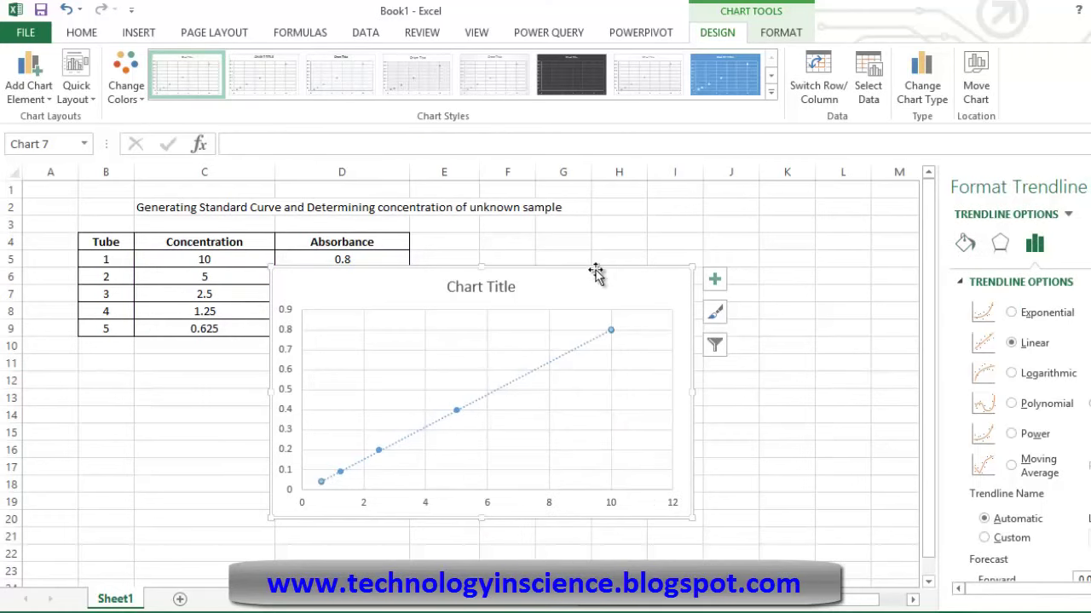
mouse_move(608, 264)
left_mouse_down()
mouse_move(700, 261)
mouse_move(750, 238)
left_mouse_up()
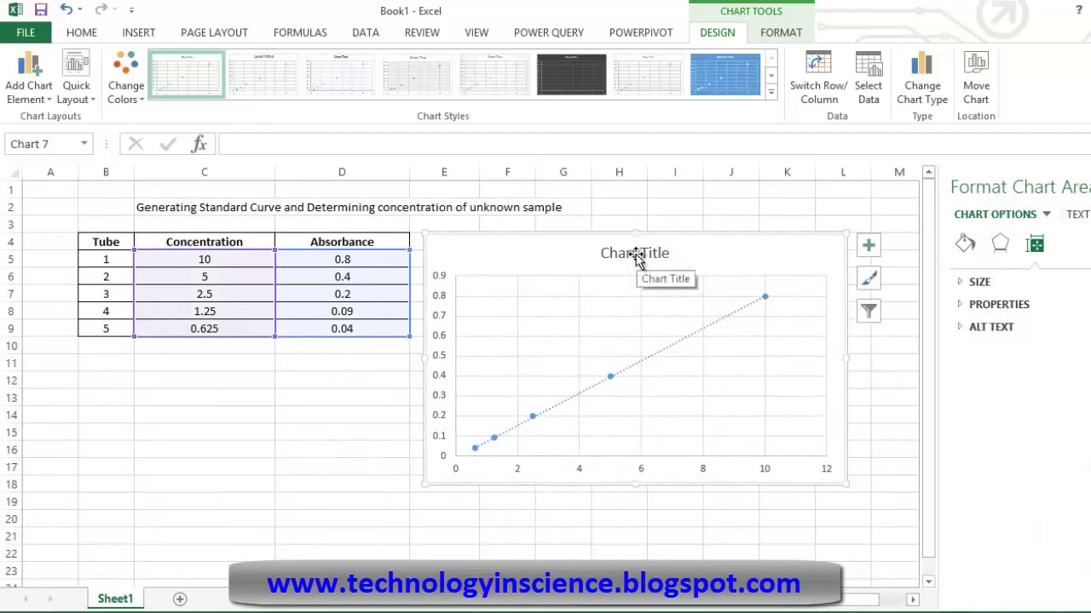
Step: Delete the chart's vertical gridlines and then its horizontal gridlines
left_click(641, 307)
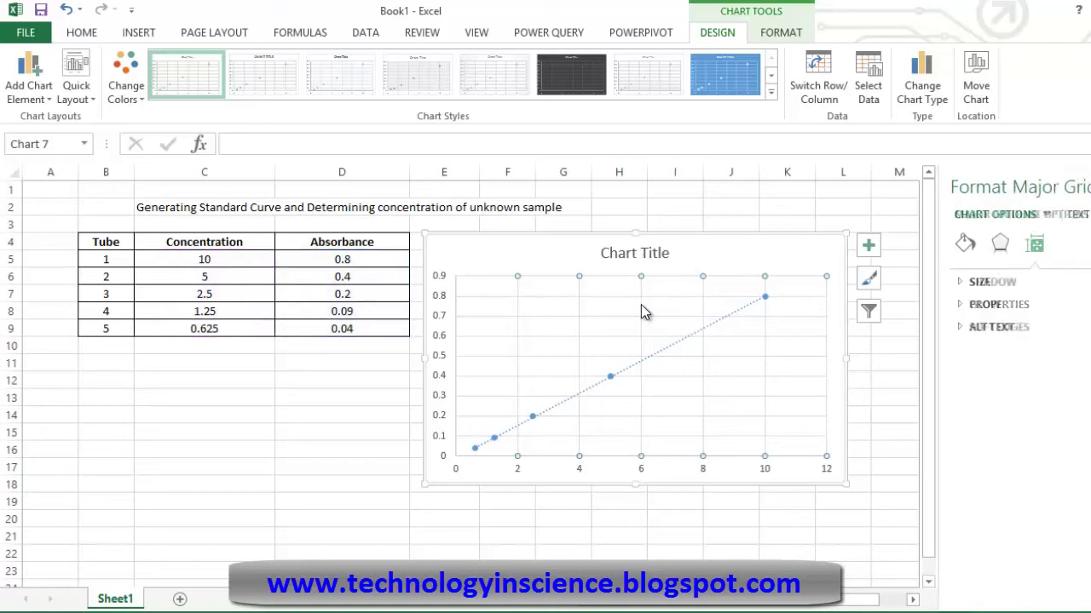
key("Delete")
left_click(639, 316)
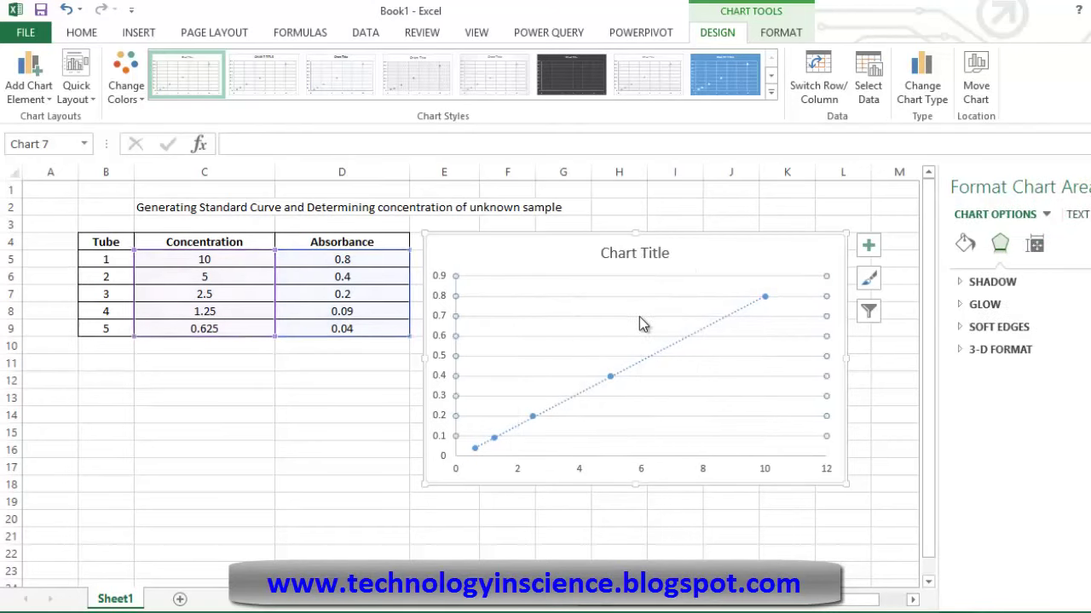
key("Delete")
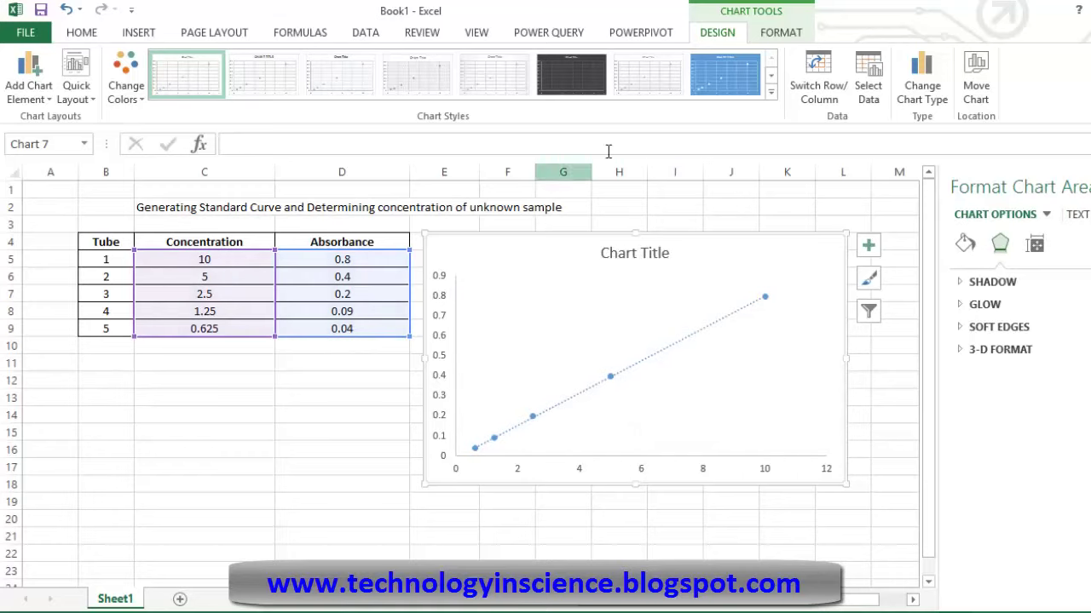
Step: Add a horizontal axis title reading 'Concentration (mg/mL)'
left_click(43, 100)
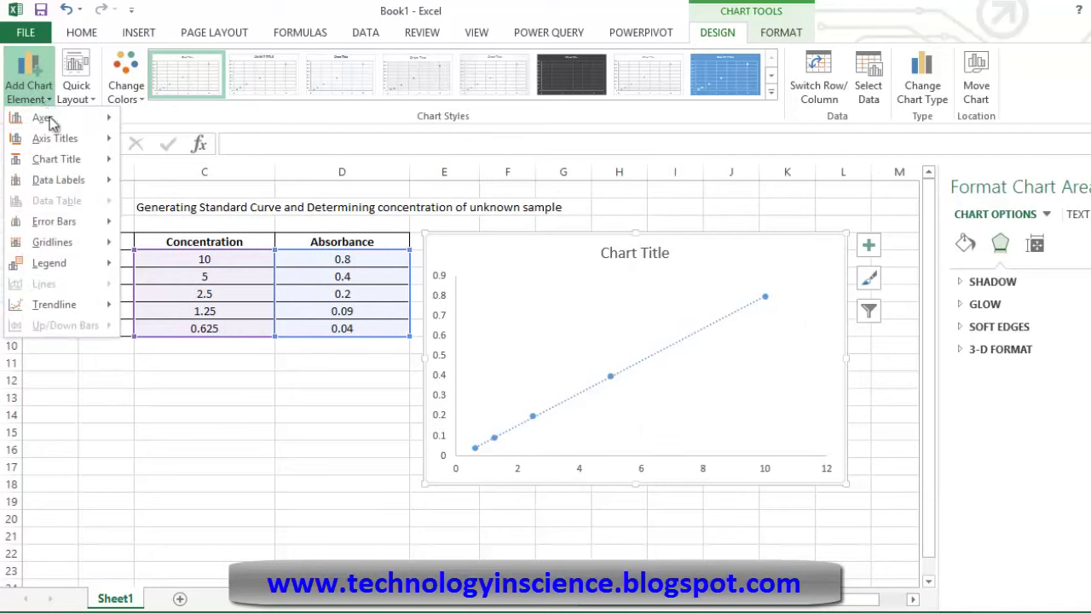
mouse_move(54, 138)
left_click(159, 144)
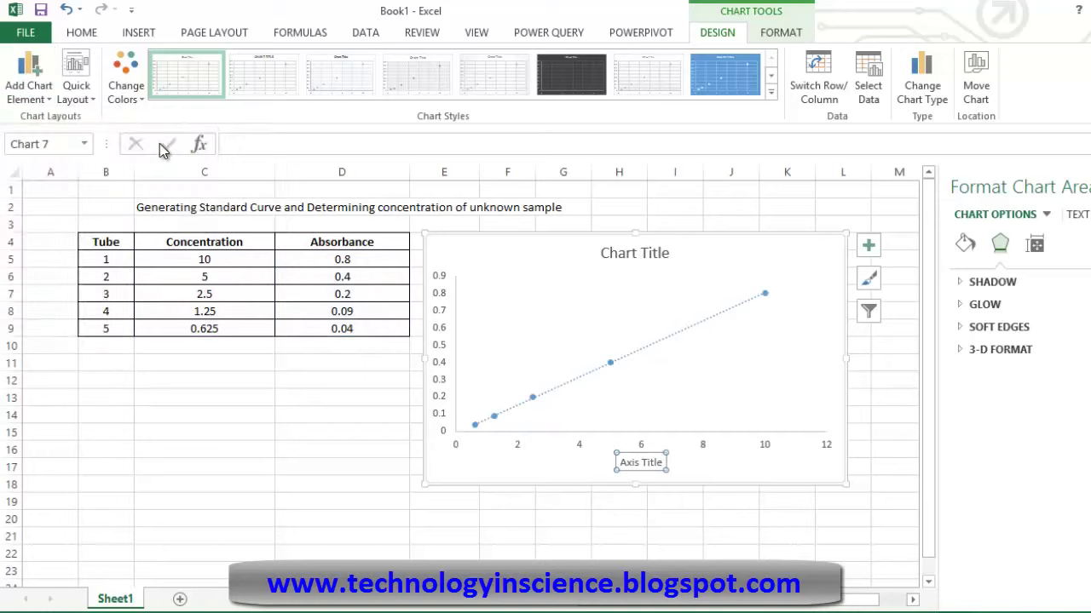
triple_click(634, 461)
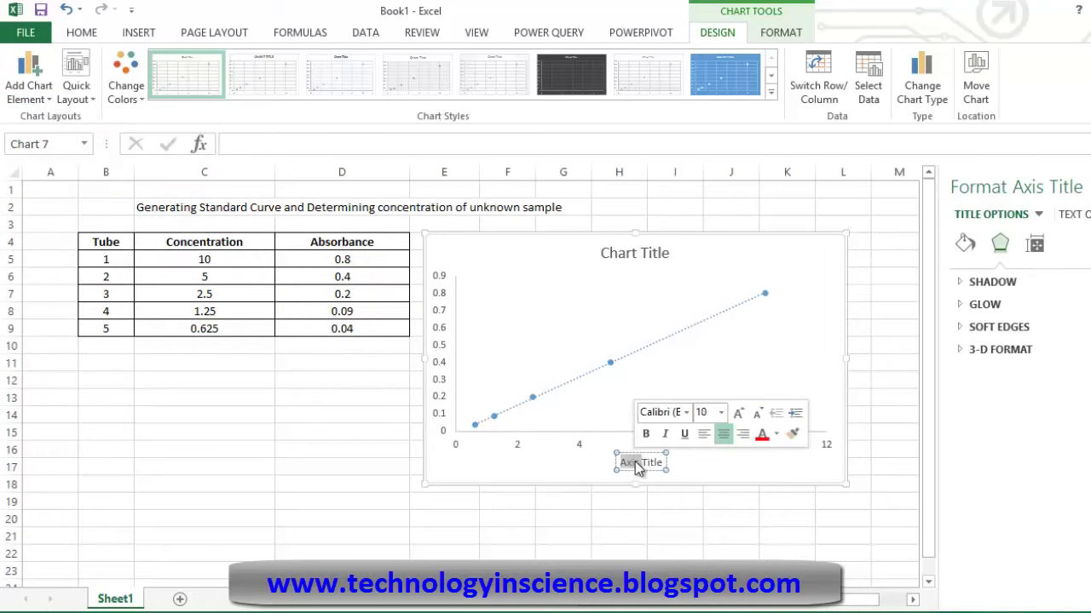
type("Concn")
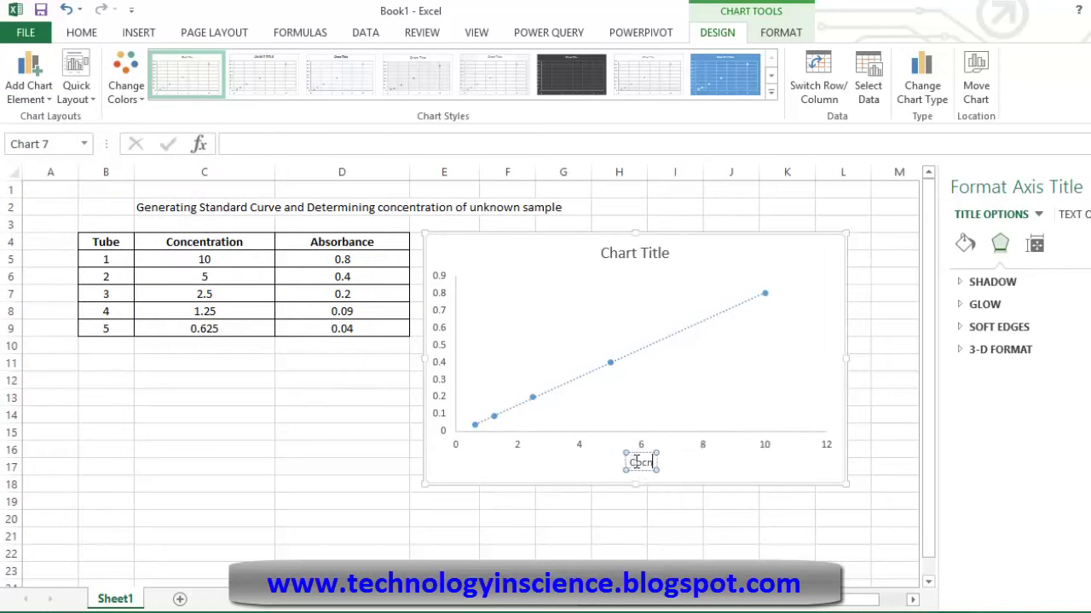
key("BackSpace")
key("BackSpace")
key("BackSpace")
type("nc")
type("entrati")
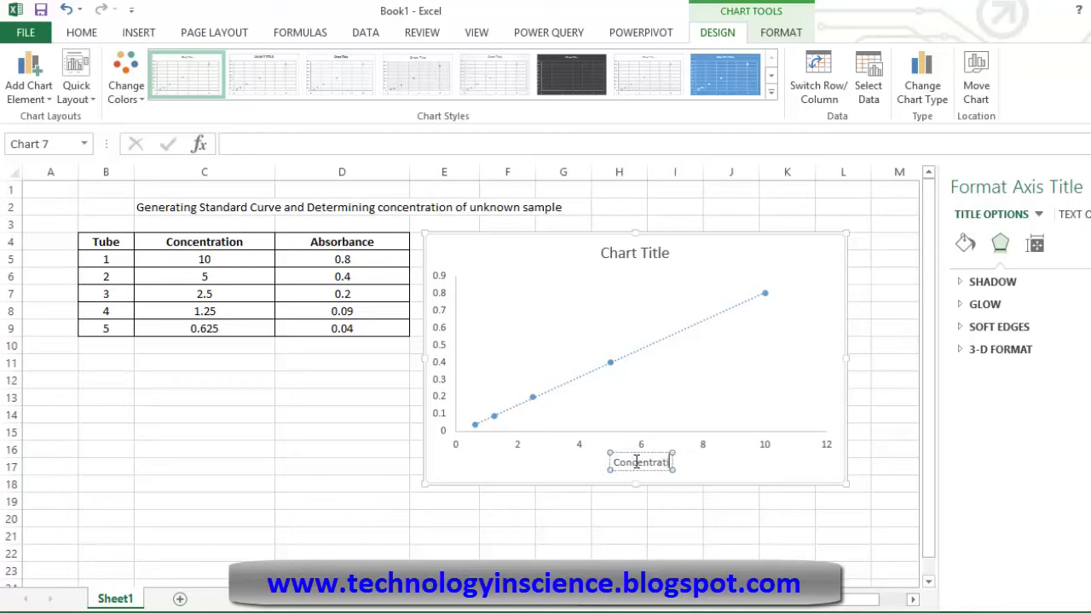
type("on (mg")
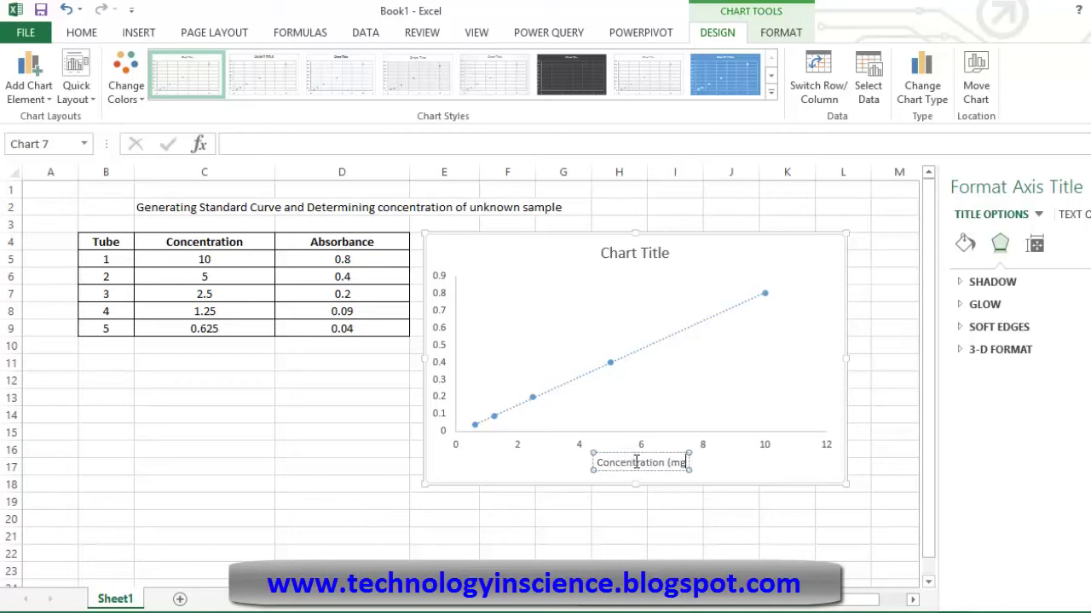
type("/ml")
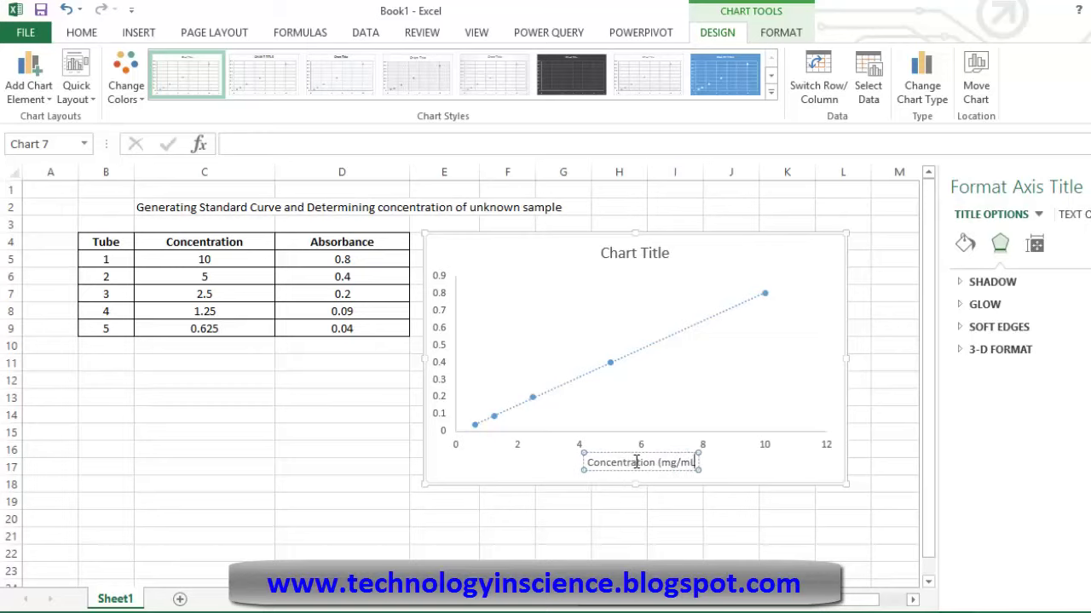
key("BackSpace")
type("L)")
triple_click(635, 461)
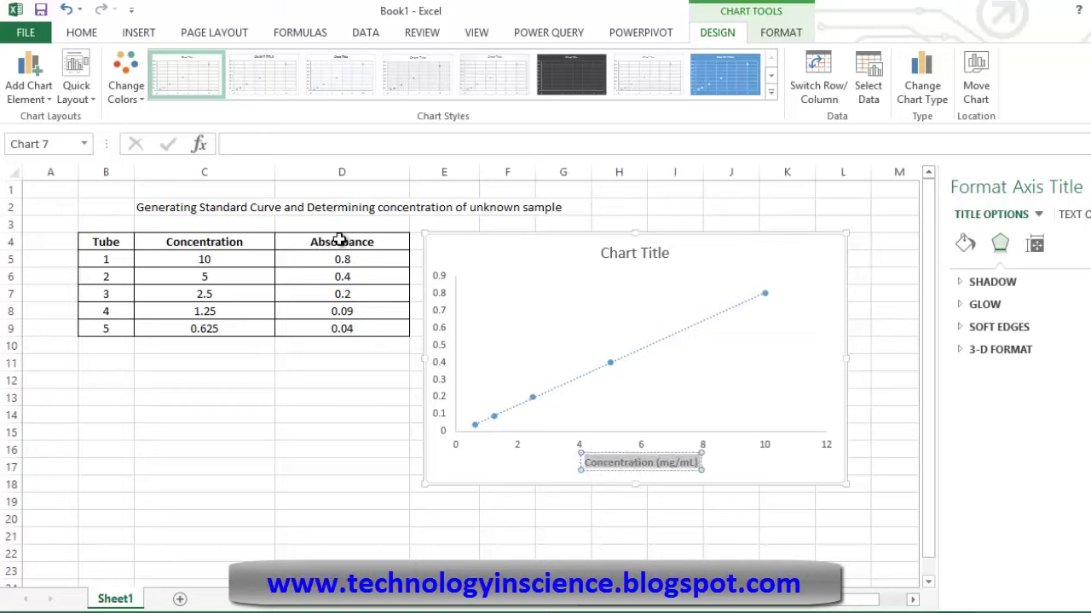
Step: Add a vertical axis title reading 'Absorbance'
left_click(38, 94)
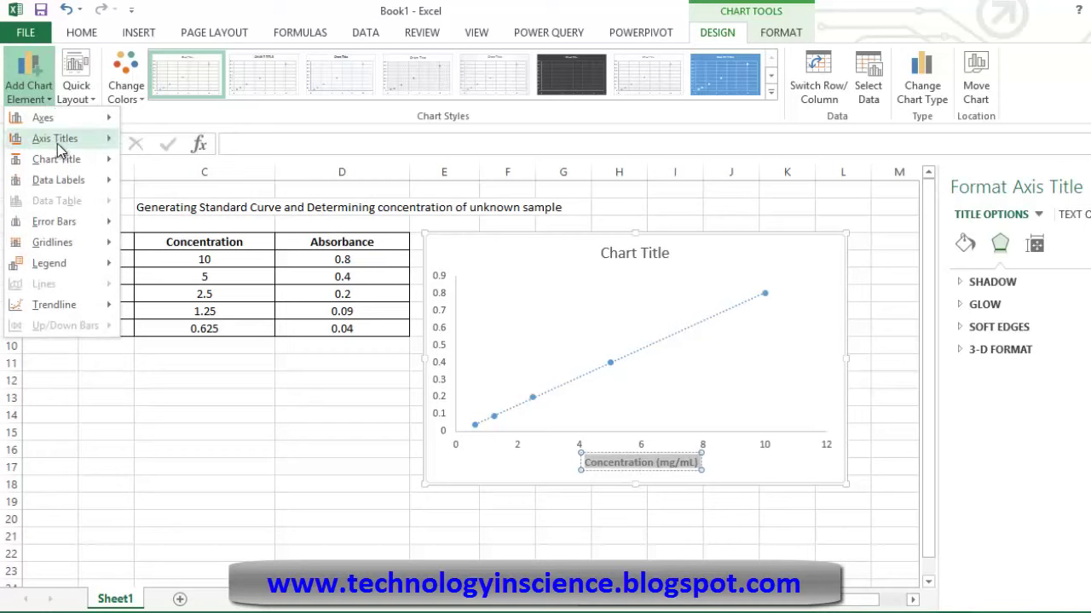
mouse_move(54, 138)
left_click(163, 191)
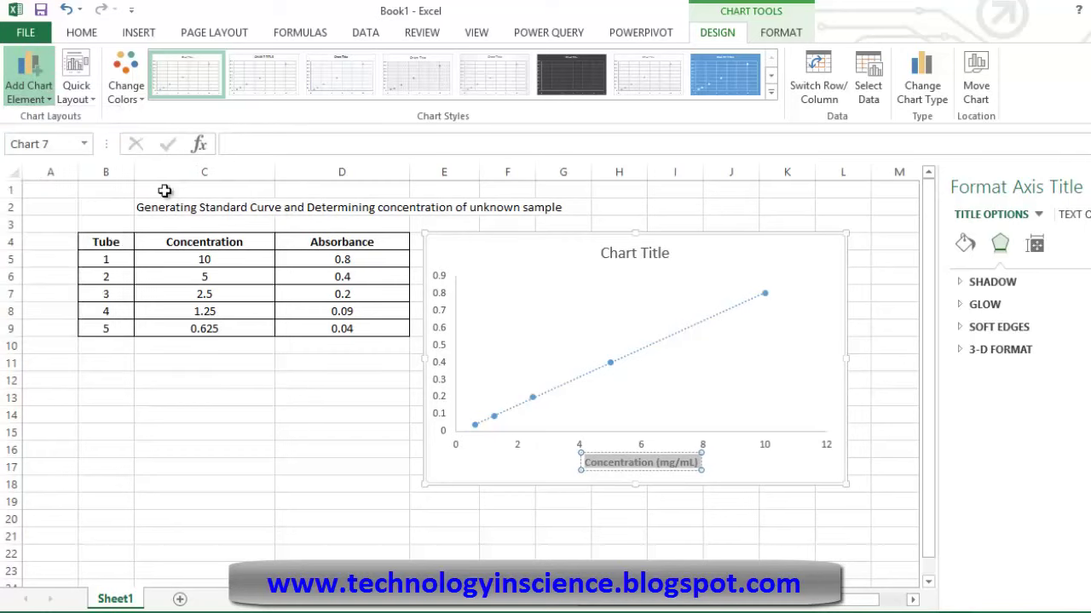
triple_click(447, 350)
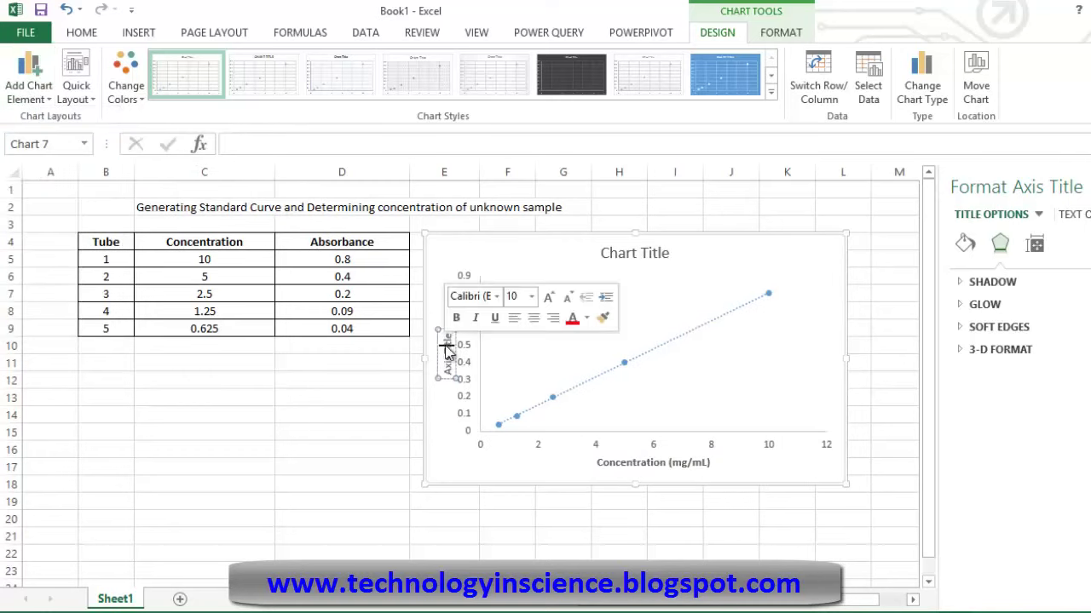
triple_click(448, 349)
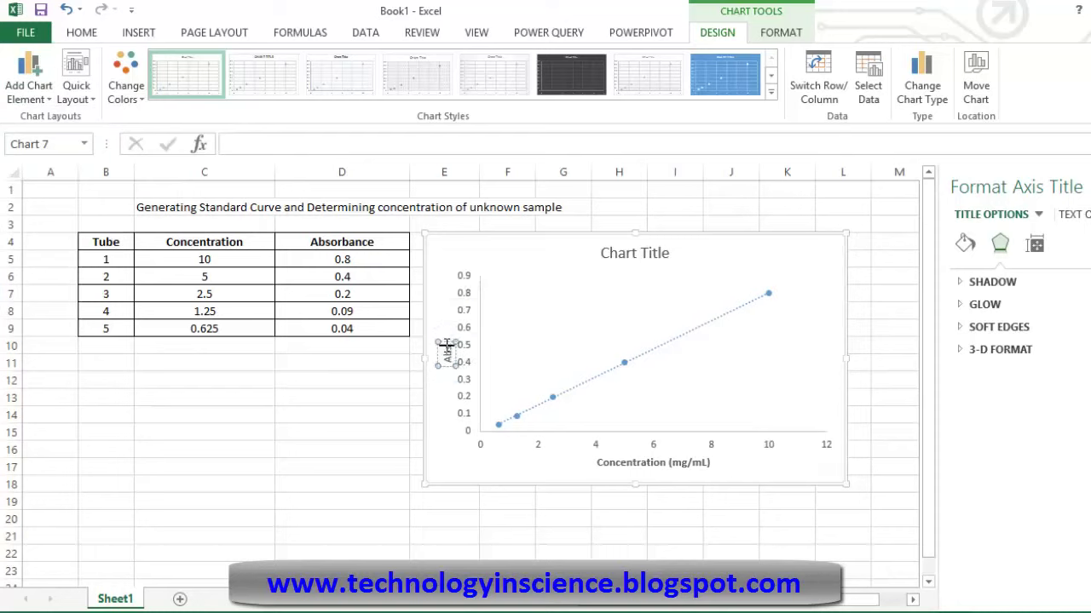
type("Absorbance")
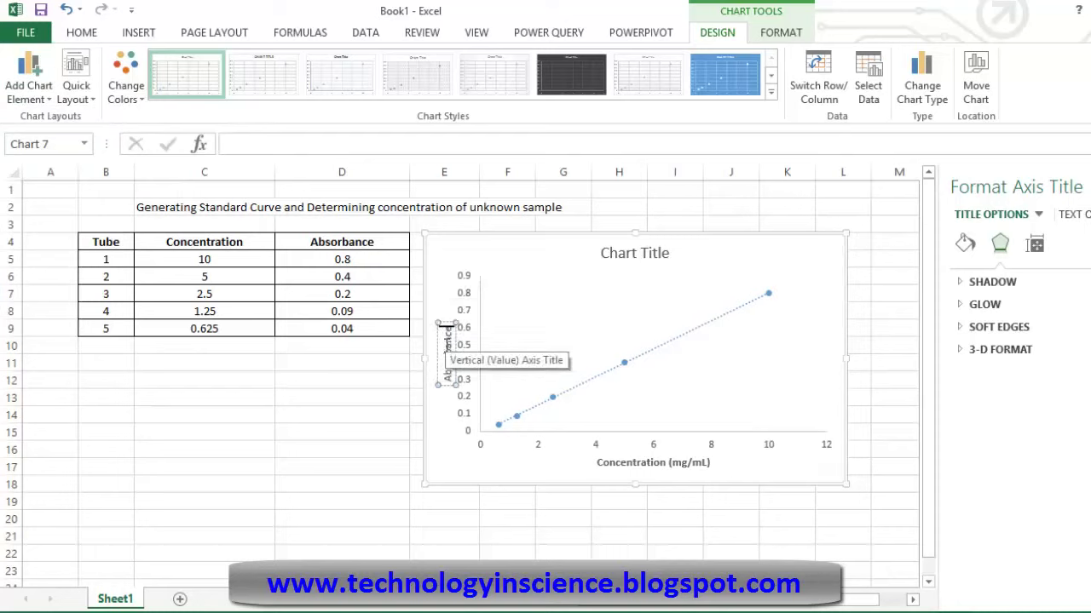
triple_click(449, 351)
triple_click(447, 349)
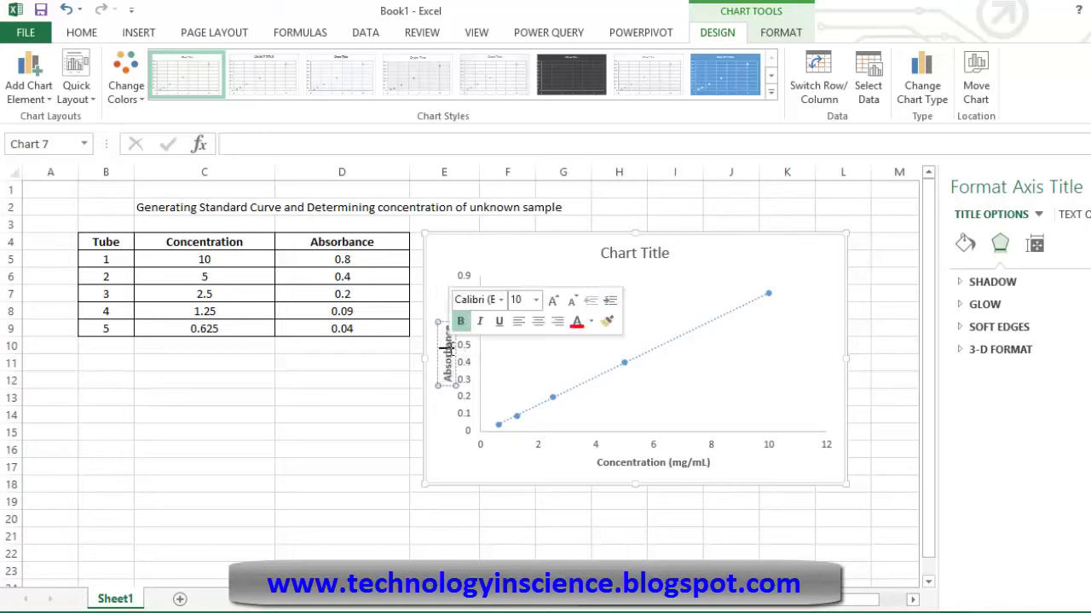
Step: Replace the 'Chart Title' placeholder with 'Glucose Standard Curve'
left_click(646, 256)
triple_click(637, 254)
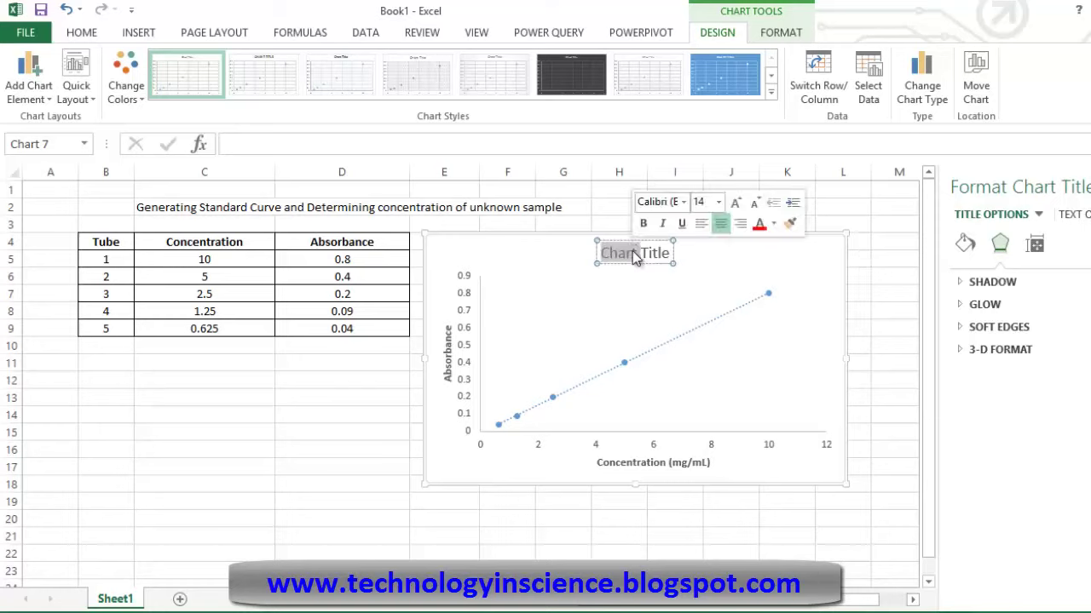
key("Delete")
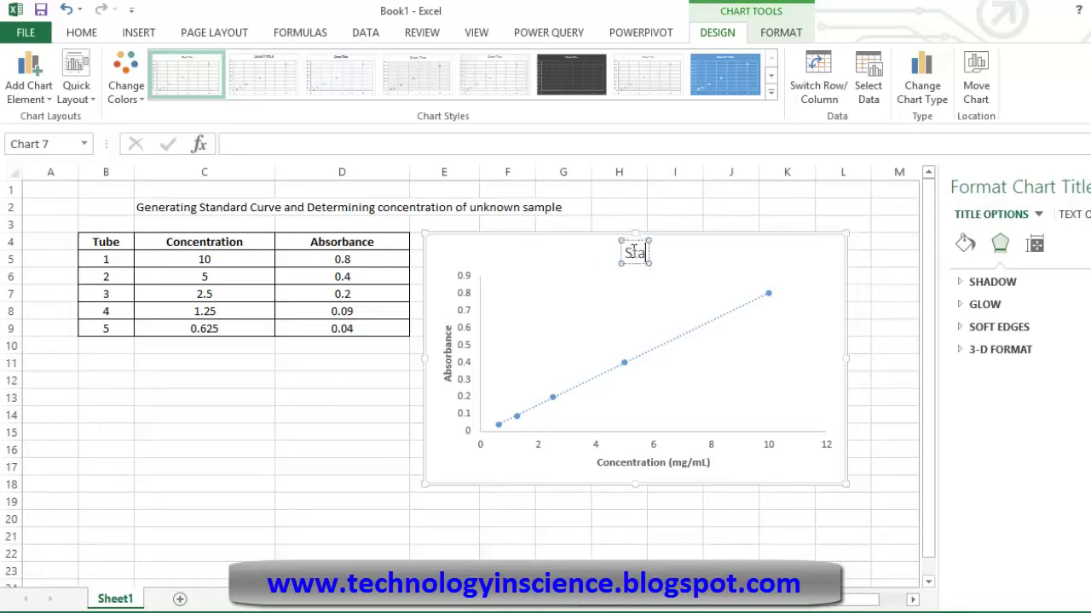
type("Gl")
type("ucose S")
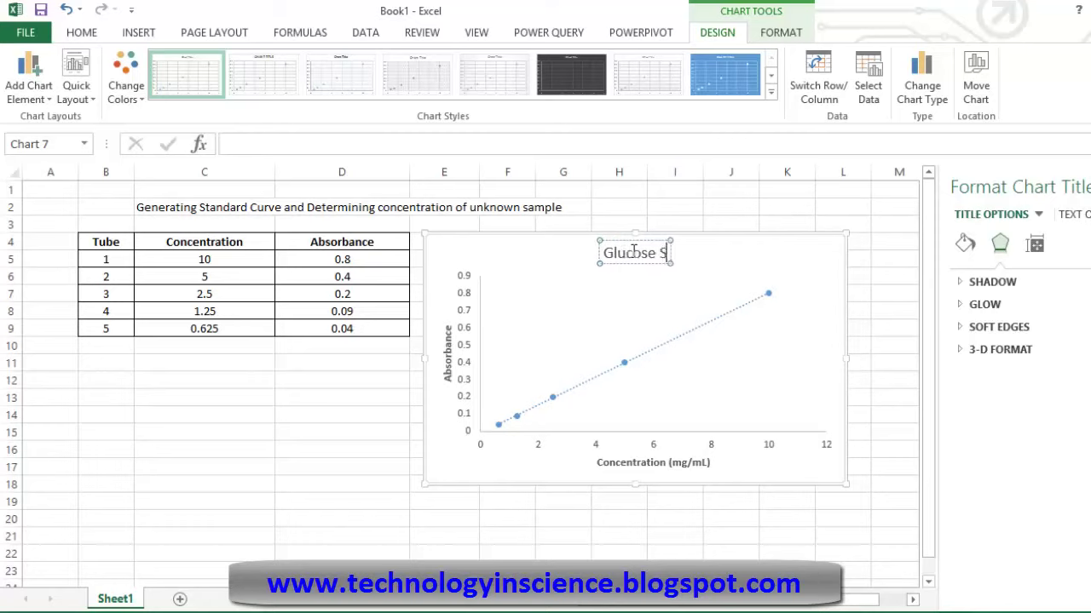
type("tandard")
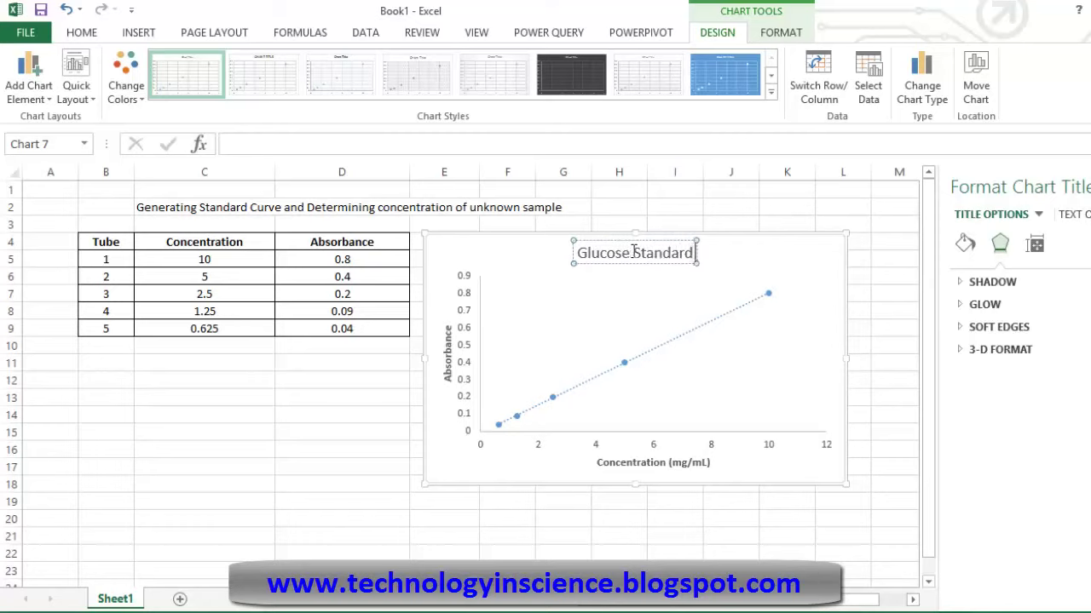
type(" Curve")
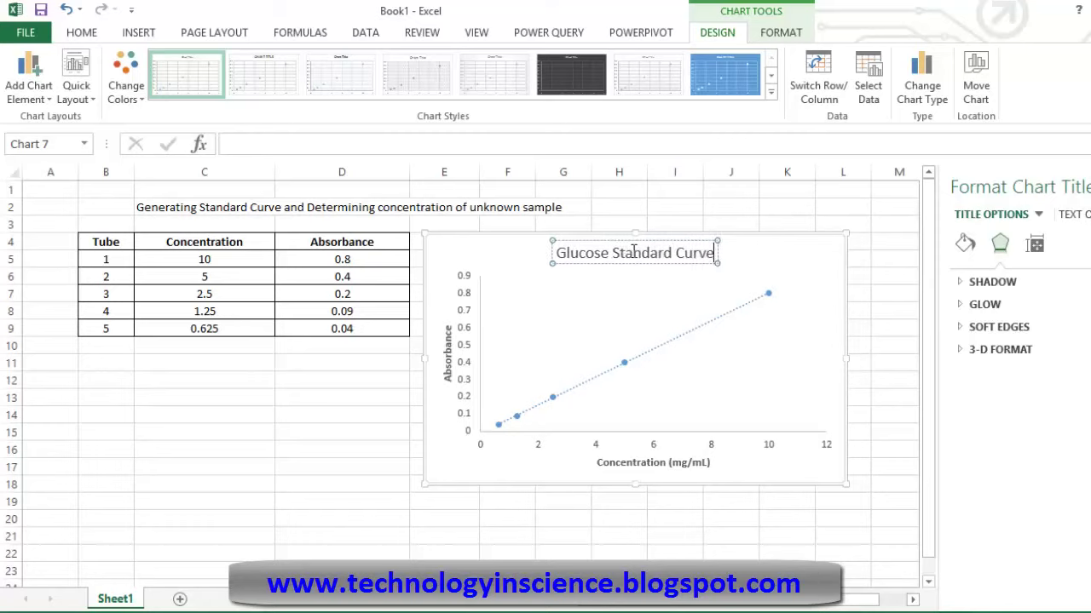
triple_click(633, 251)
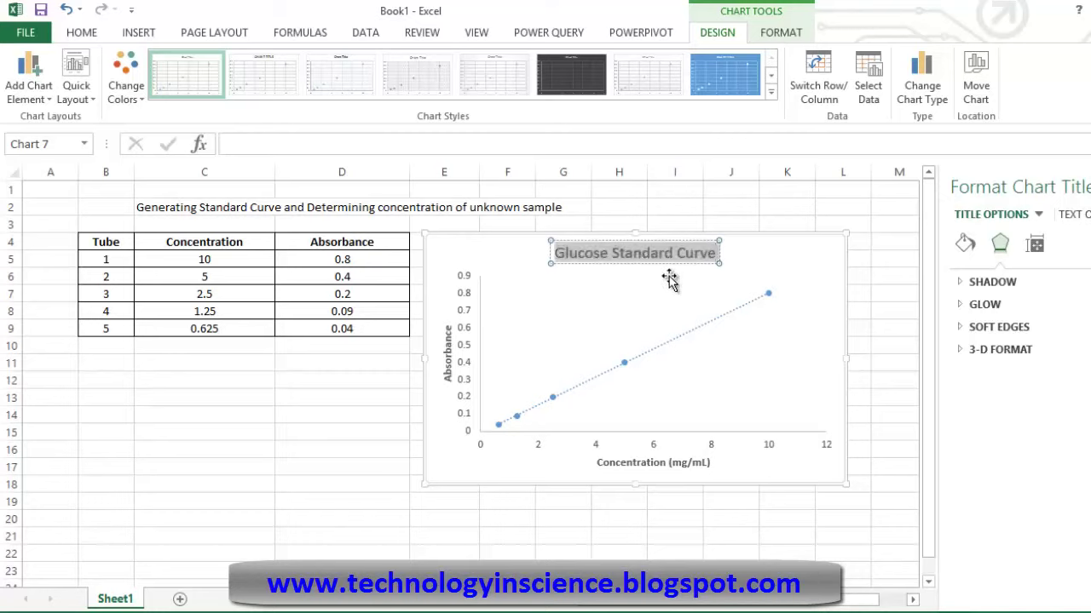
left_click(817, 275)
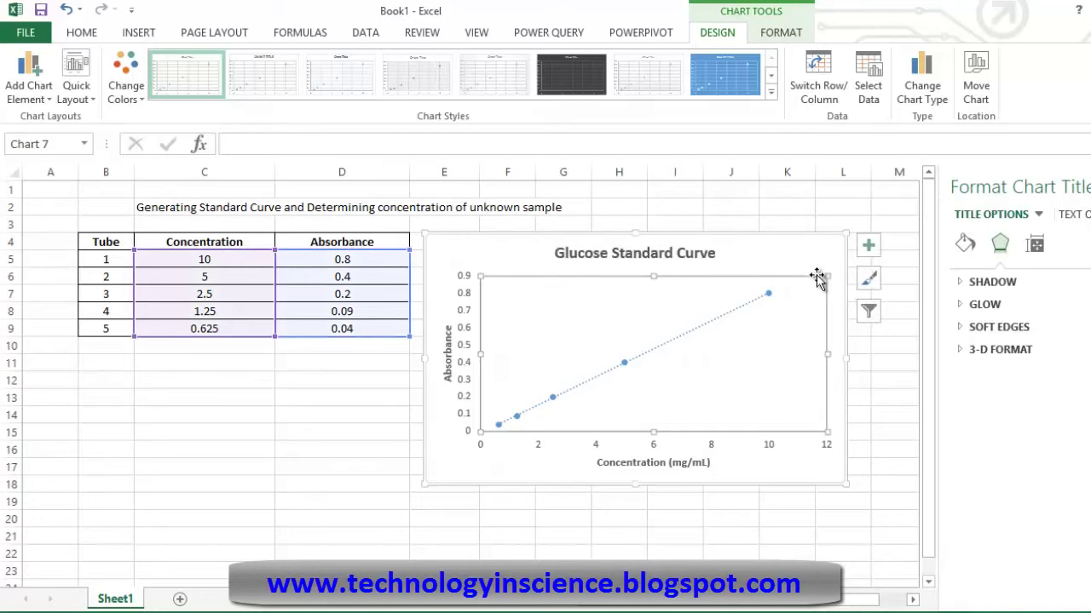
Step: Set the horizontal axis Bounds Maximum to 10, then begin the unknown-sample label in C14
left_click(770, 450)
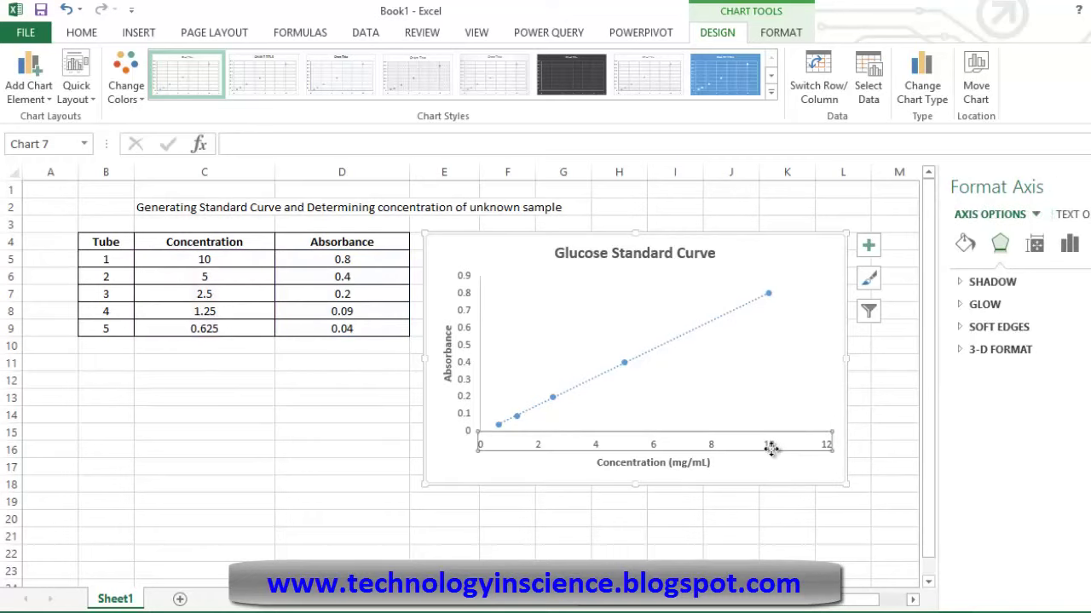
right_click(770, 449)
left_click(806, 439)
type("10")
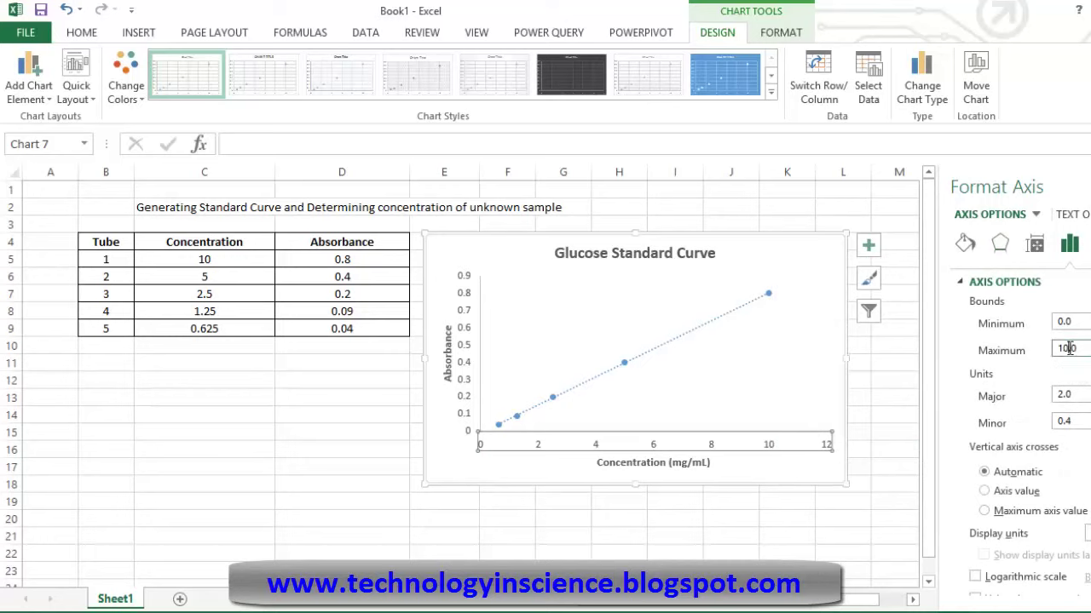
key("Return")
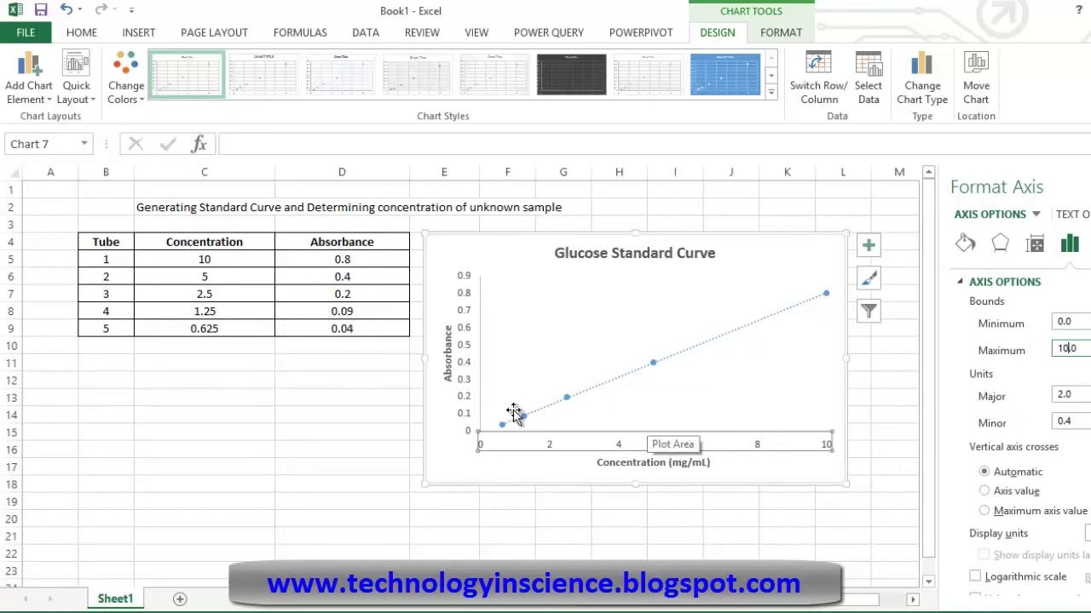
left_click(183, 414)
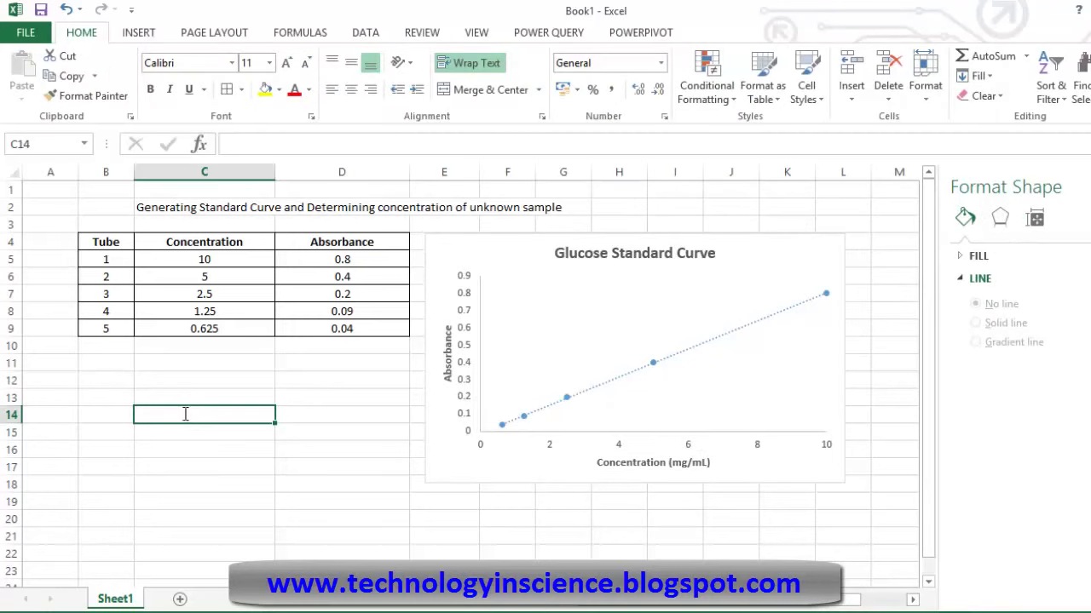
type("Co")
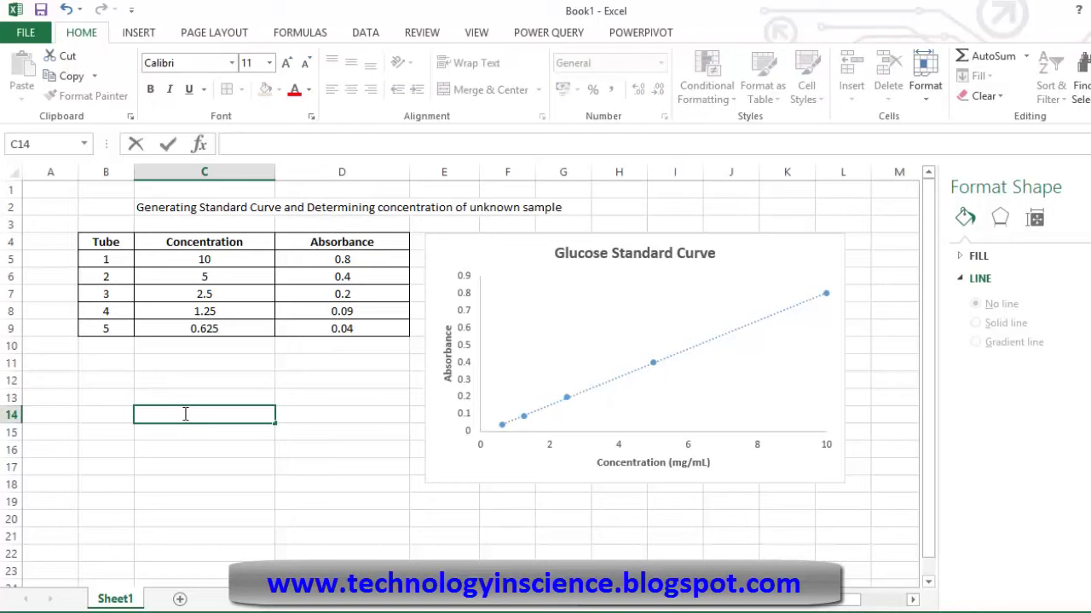
type("Absorban")
type("ce of ")
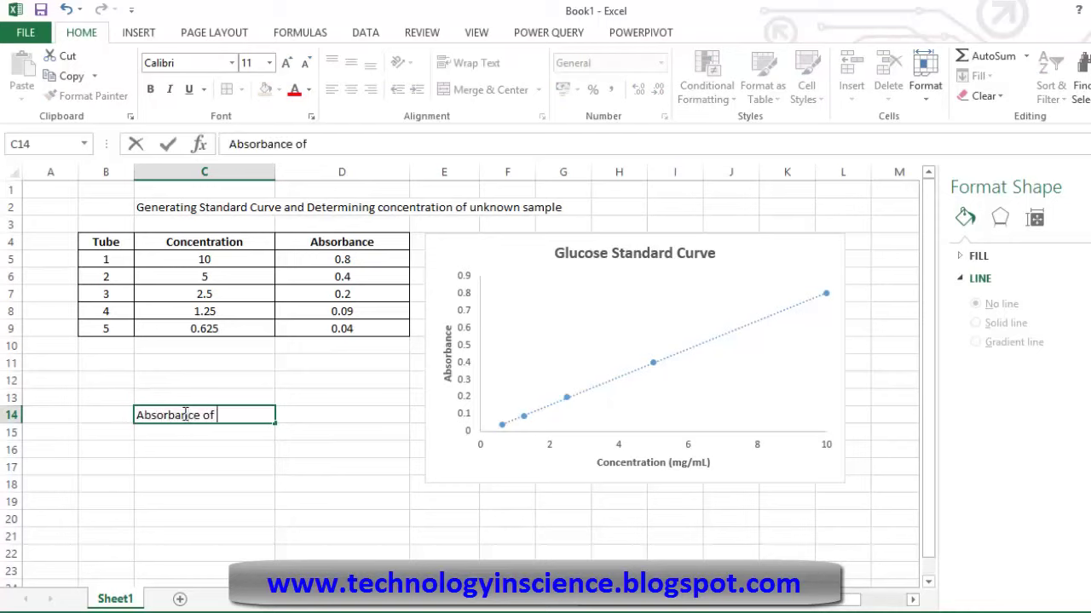
type("Unknown")
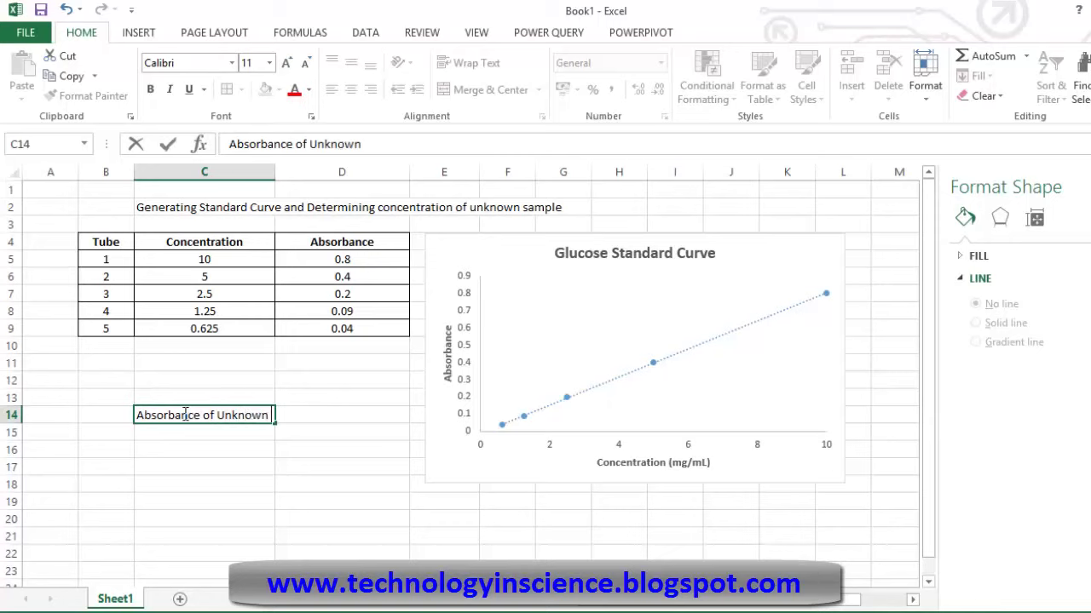
type(" SA")
Step: Label C14 and C15 for the unknown sample's absorbance and concentration, and enter 0.3 in D14
type("le")
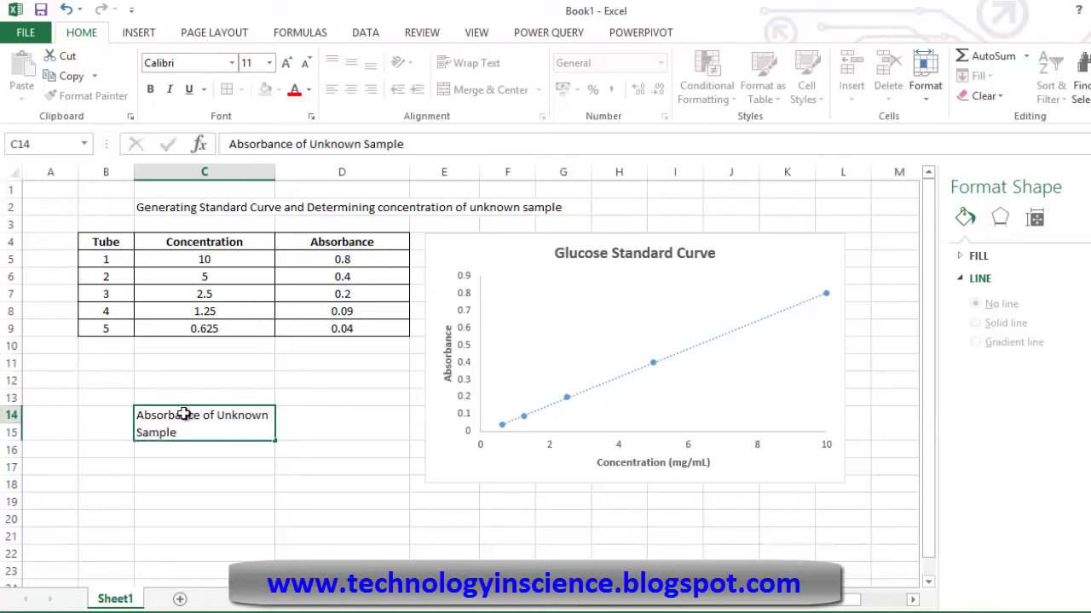
key("Return")
type("Concentration o")
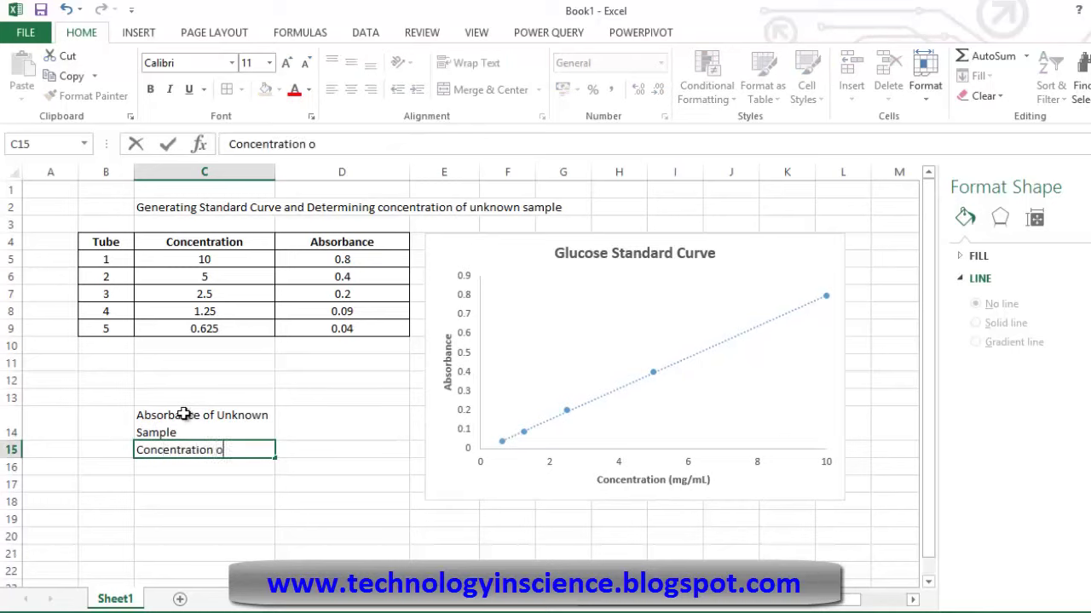
type("f Unkno")
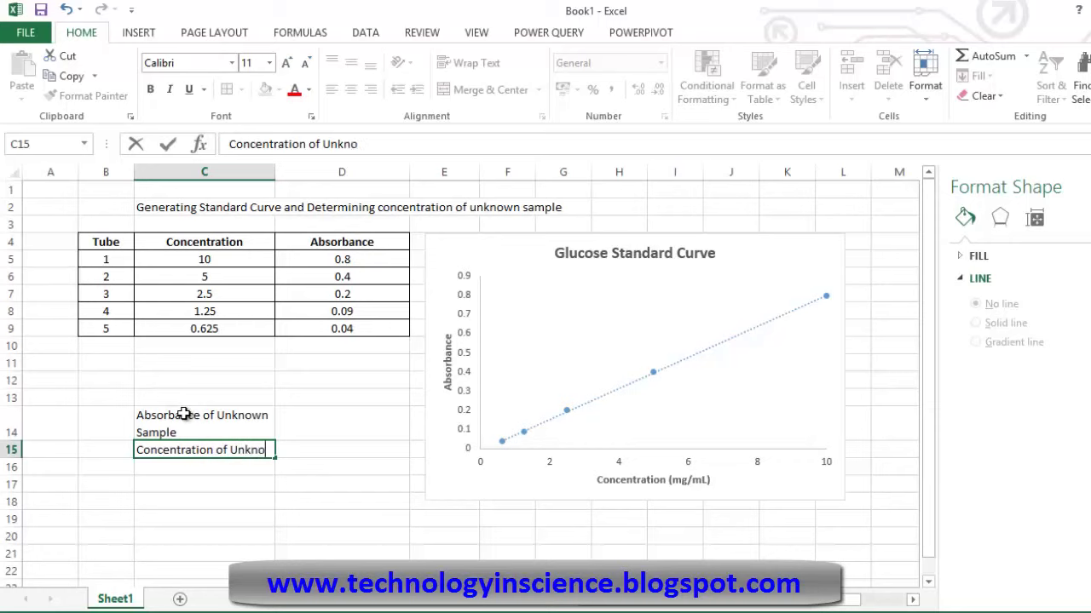
type("wn SAmple")
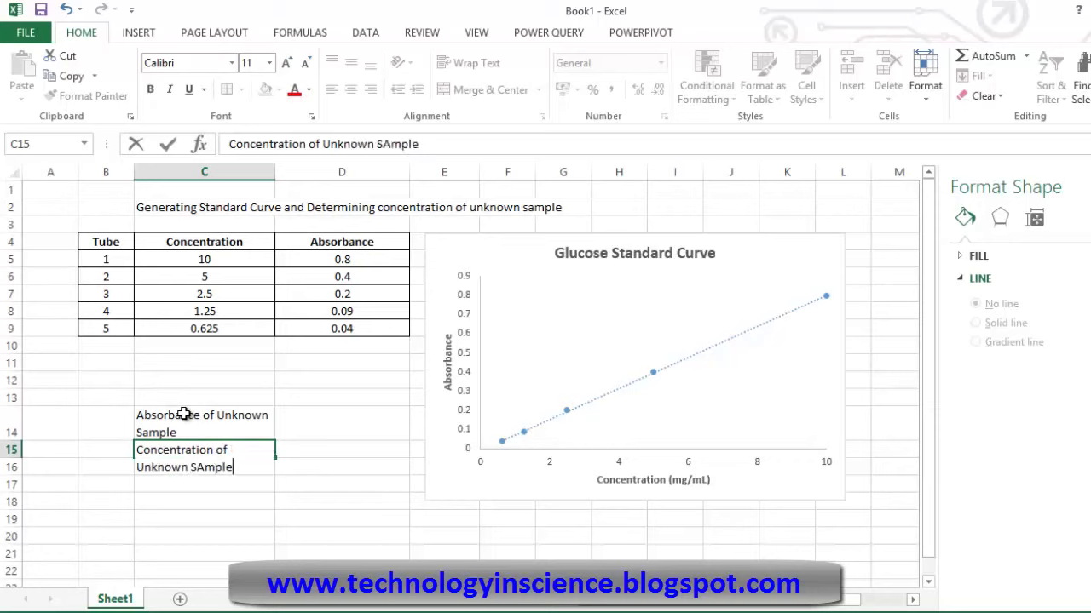
key("Return")
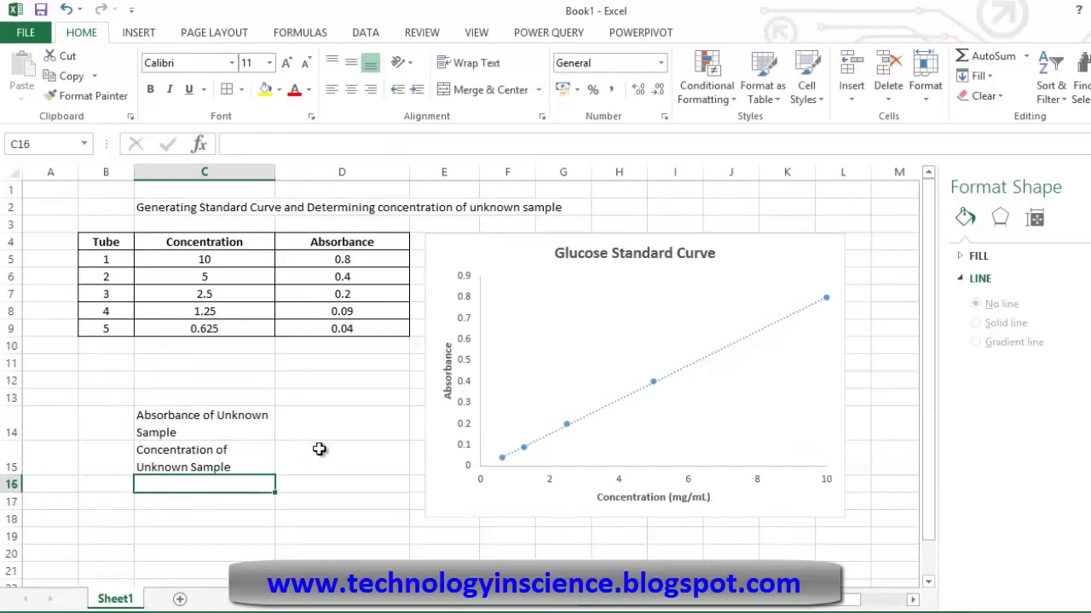
left_click(325, 415)
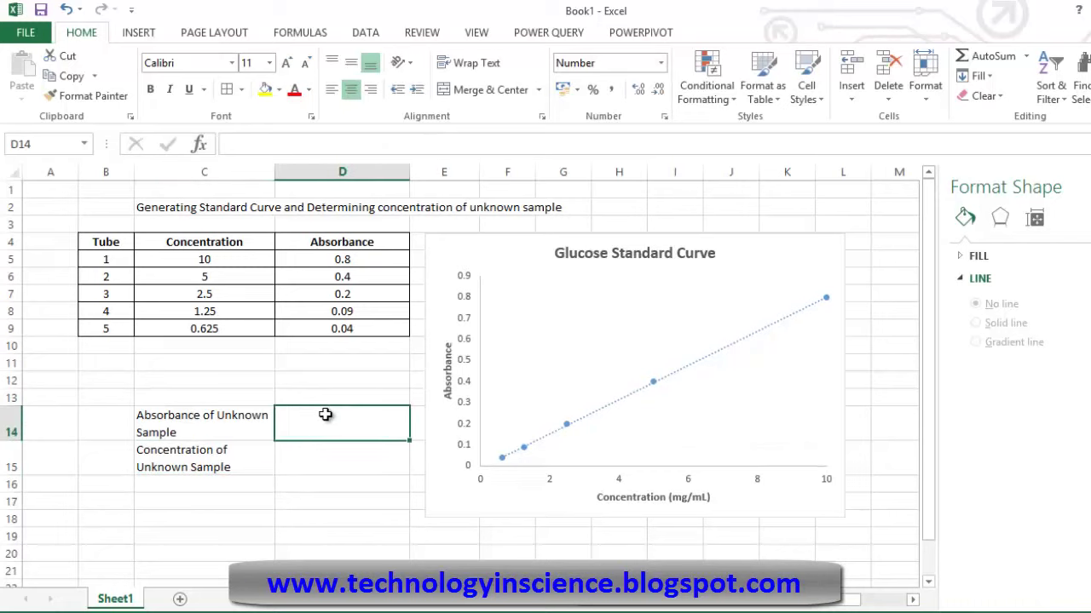
type("0.3")
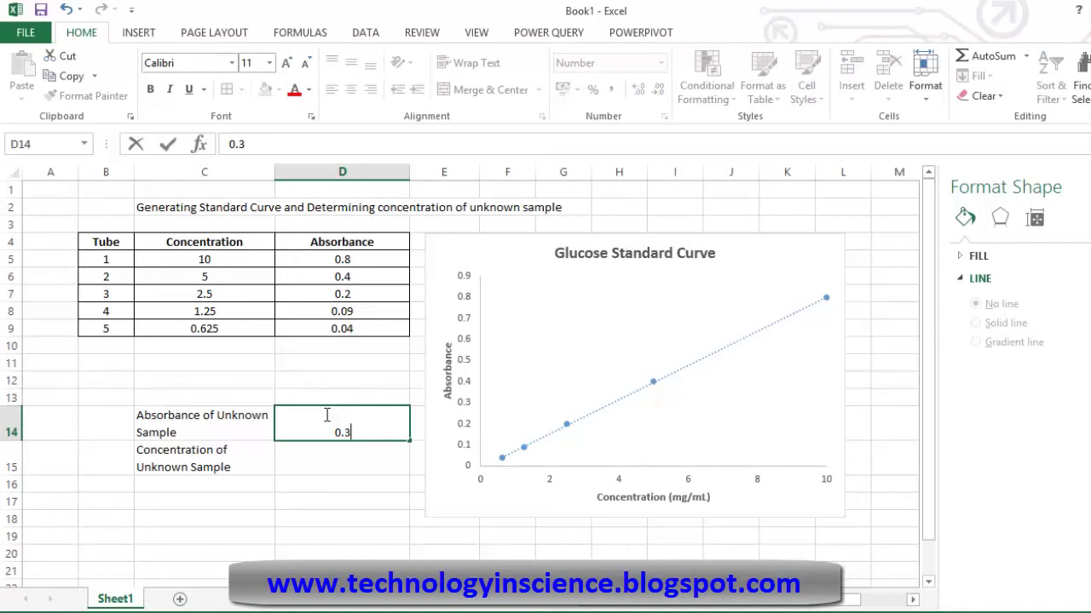
key("Return")
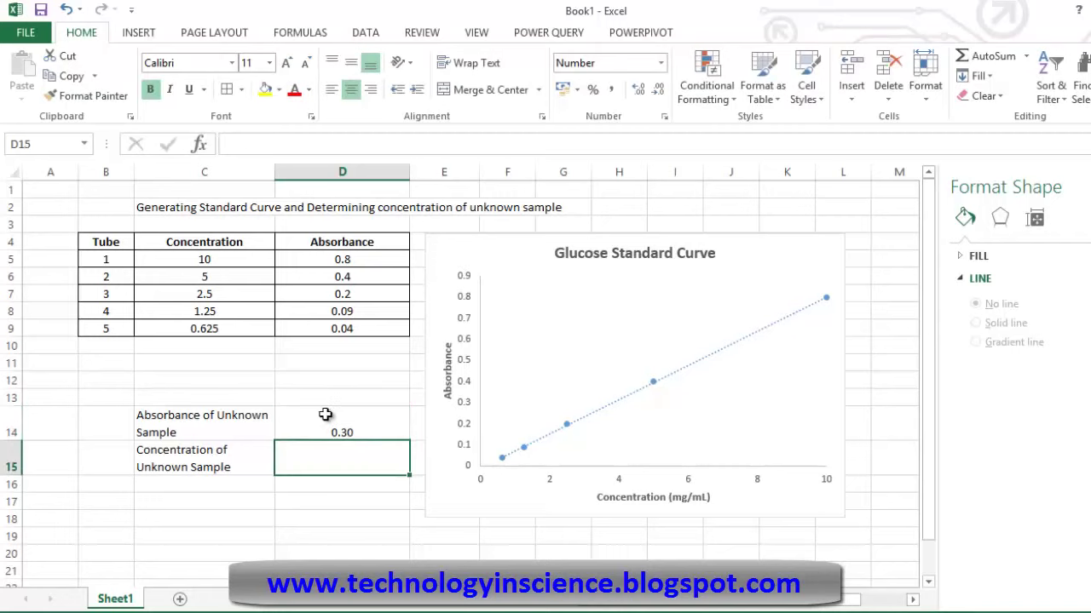
Step: Enter =TREND(C5:C9,D5:D9,D14) in D15 so the unknown's concentration shows 3.80
type("=tre")
key("Tab")
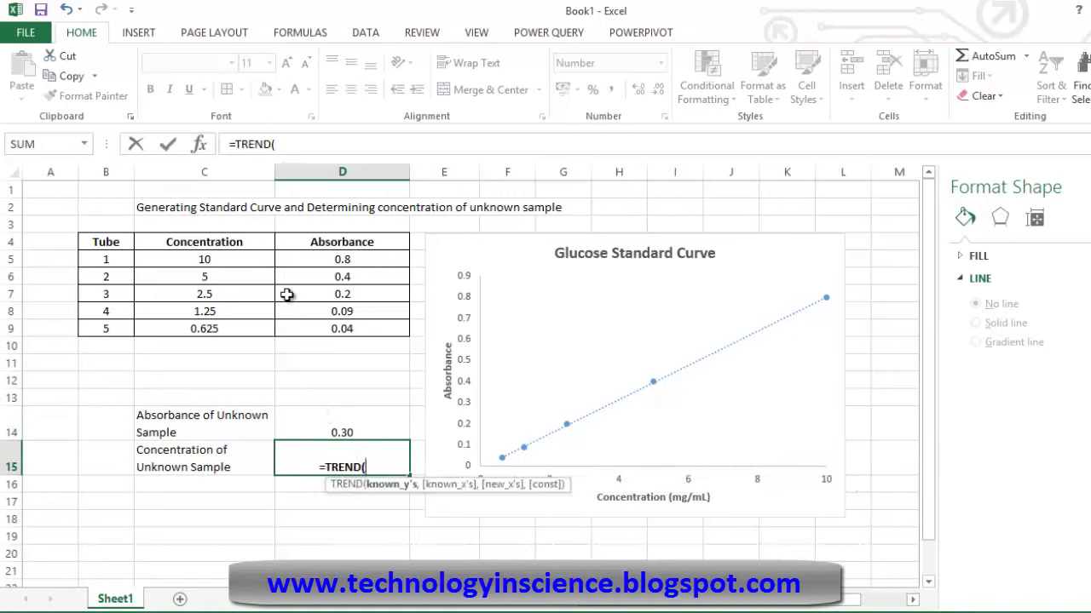
left_click_drag(243, 258, 241, 328)
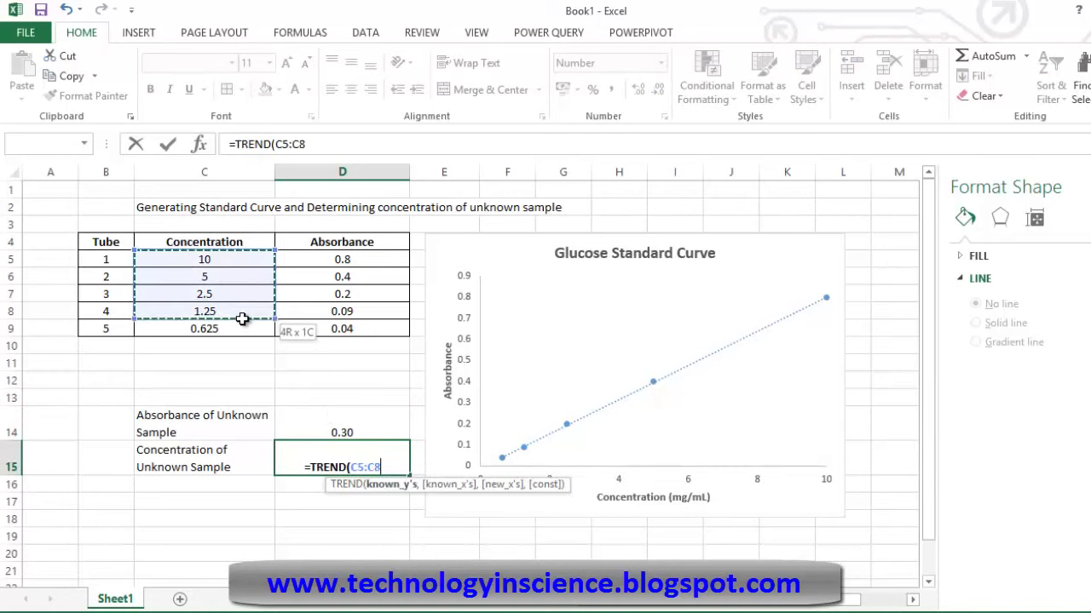
type(",")
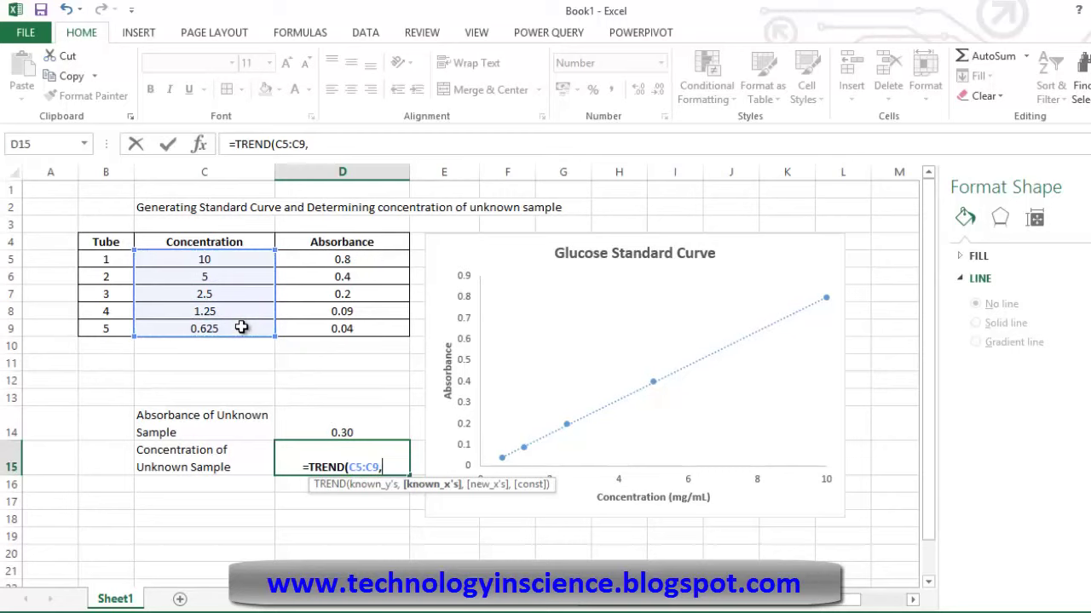
left_click_drag(343, 259, 345, 323)
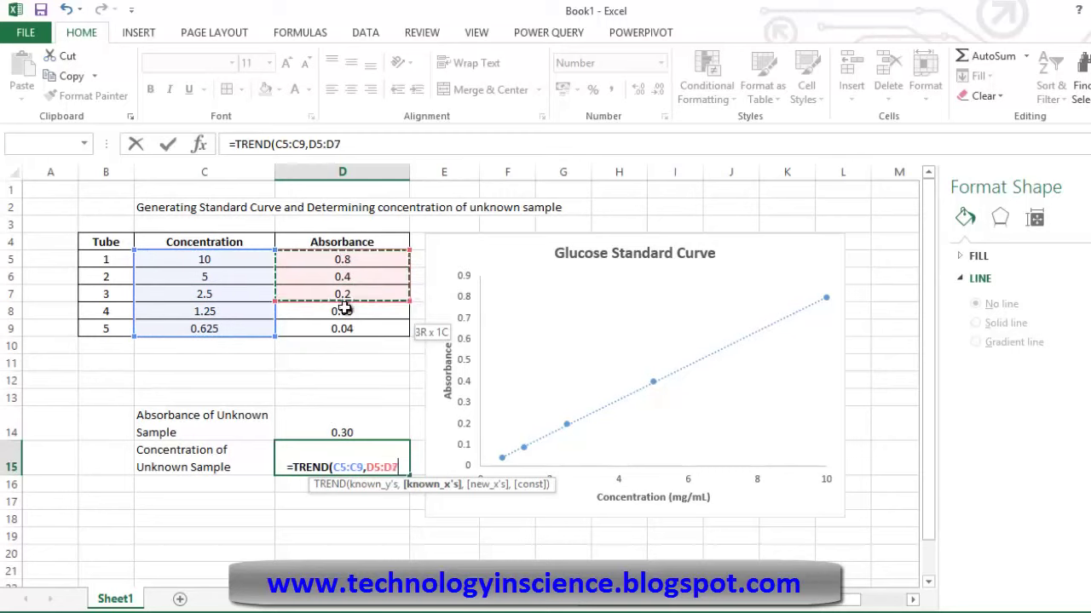
type(",")
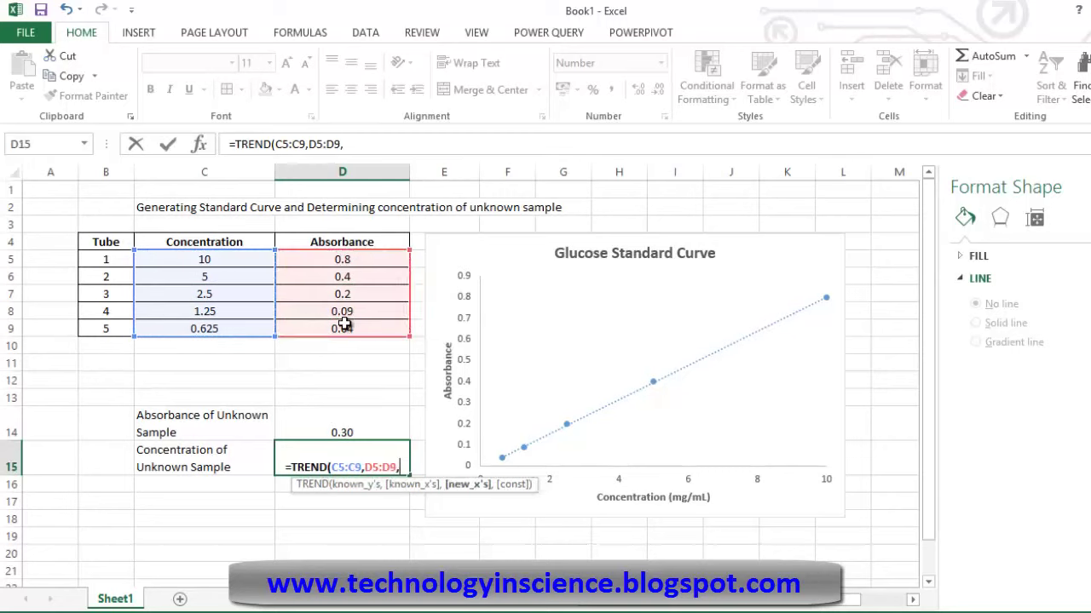
left_click(354, 419)
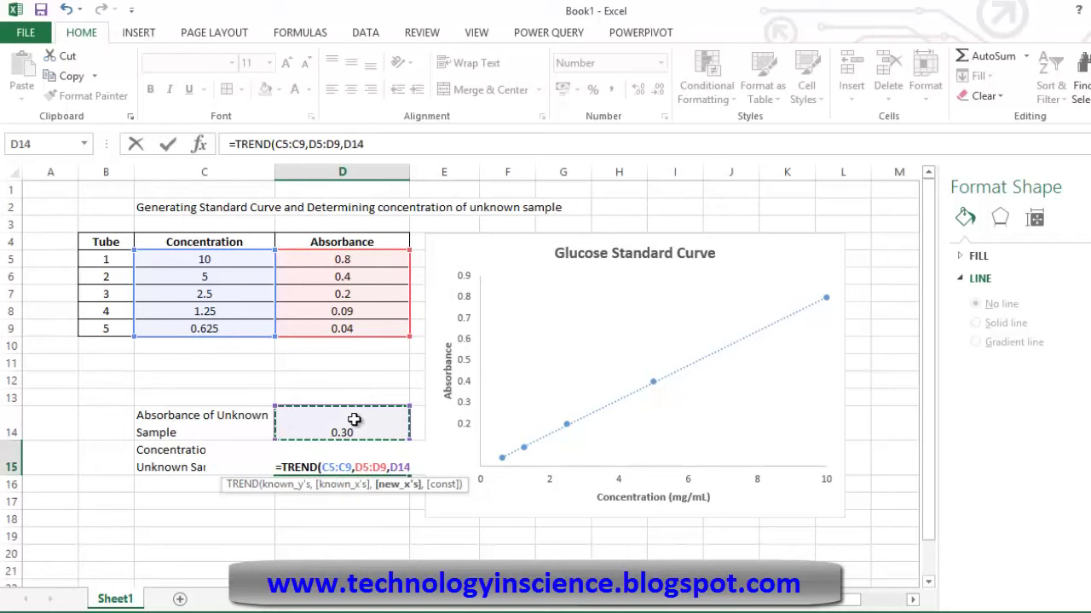
type(")")
key("Return")
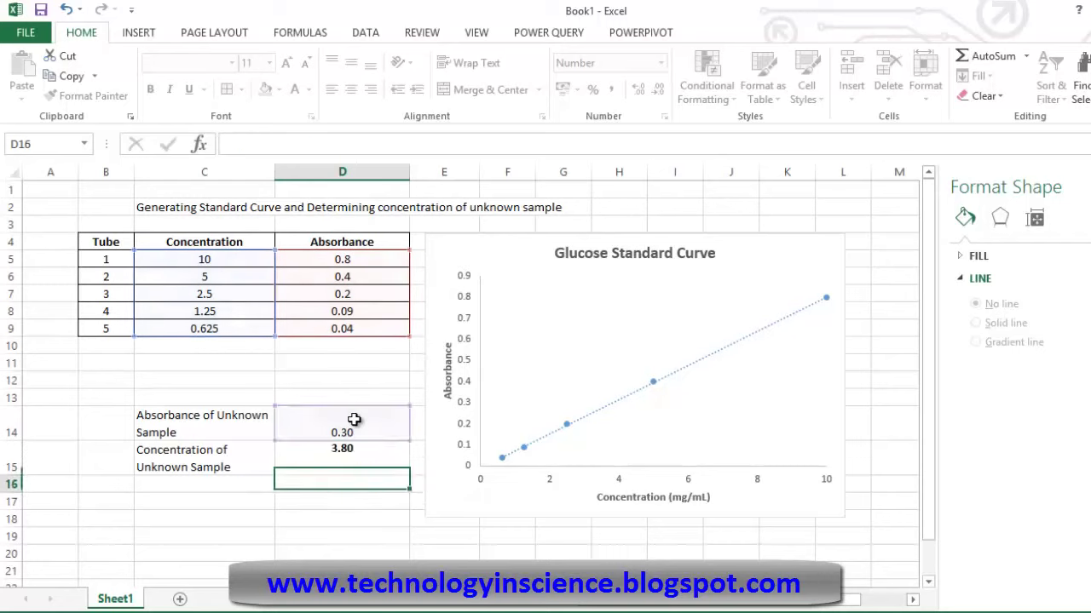
Step: Append '(mg/mL)' to the unknown sample's concentration label in C15
left_click(254, 457)
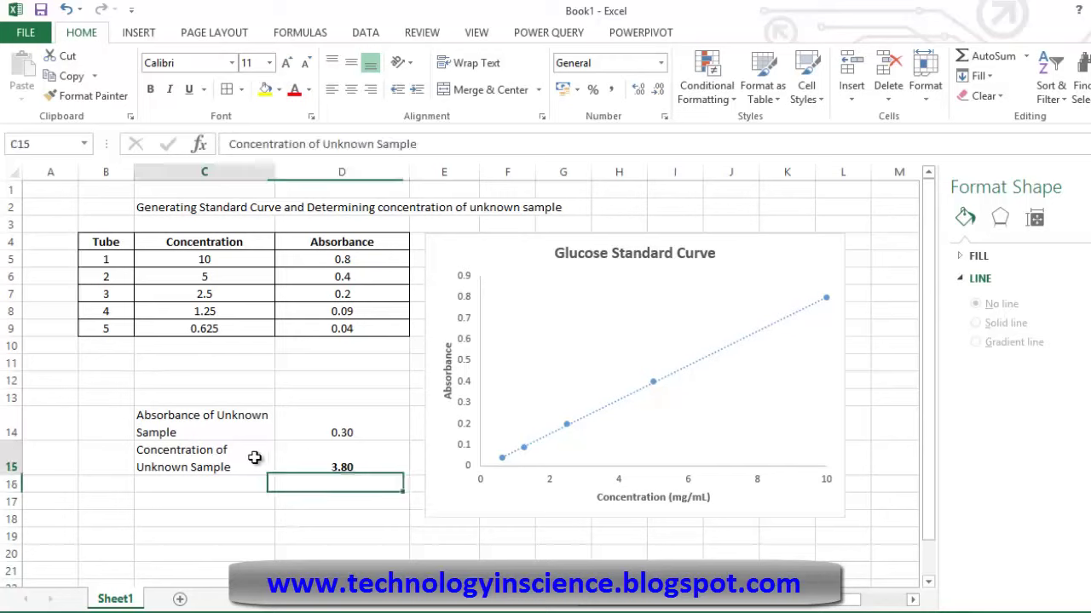
left_click(453, 147)
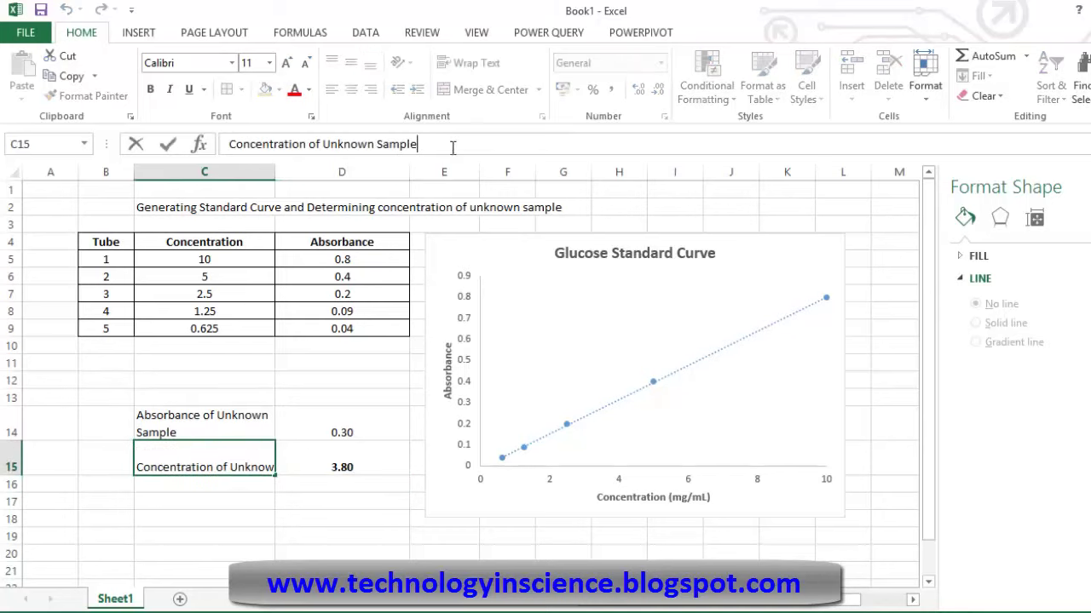
type("(")
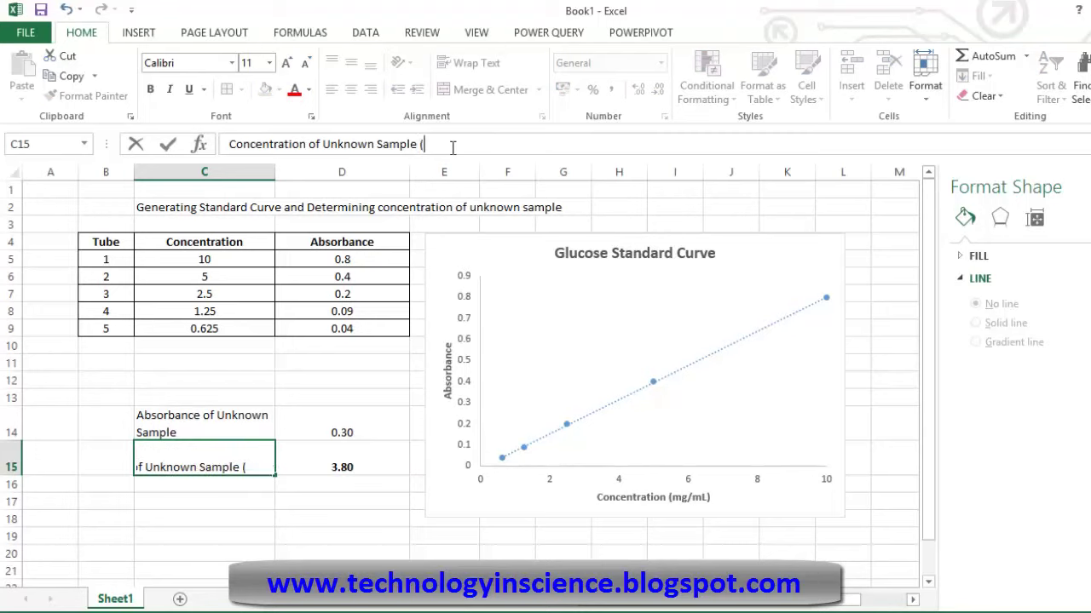
type("mg/mL")
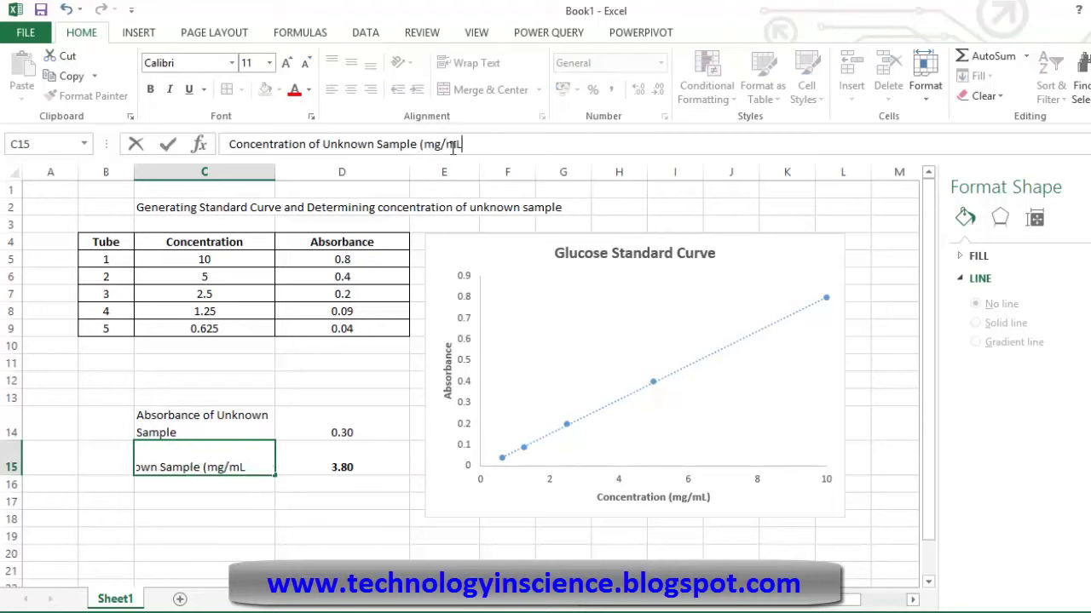
key("Return")
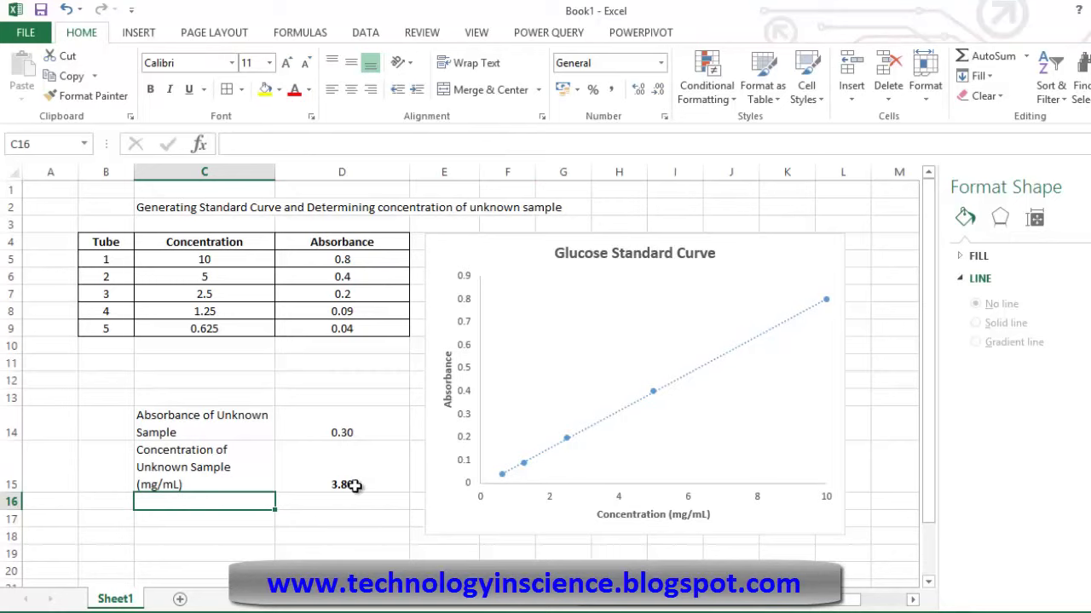
Step: Review the unknown absorbance 0.3 in D14 against standards 0.2–0.4 and D15's TREND formula
left_click(358, 426)
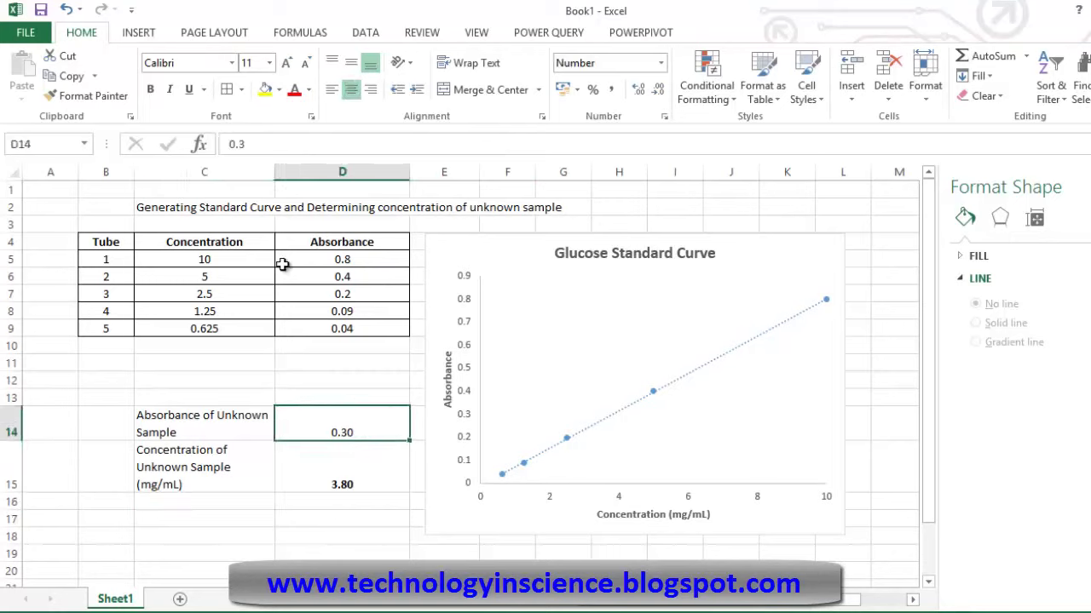
left_click(324, 293)
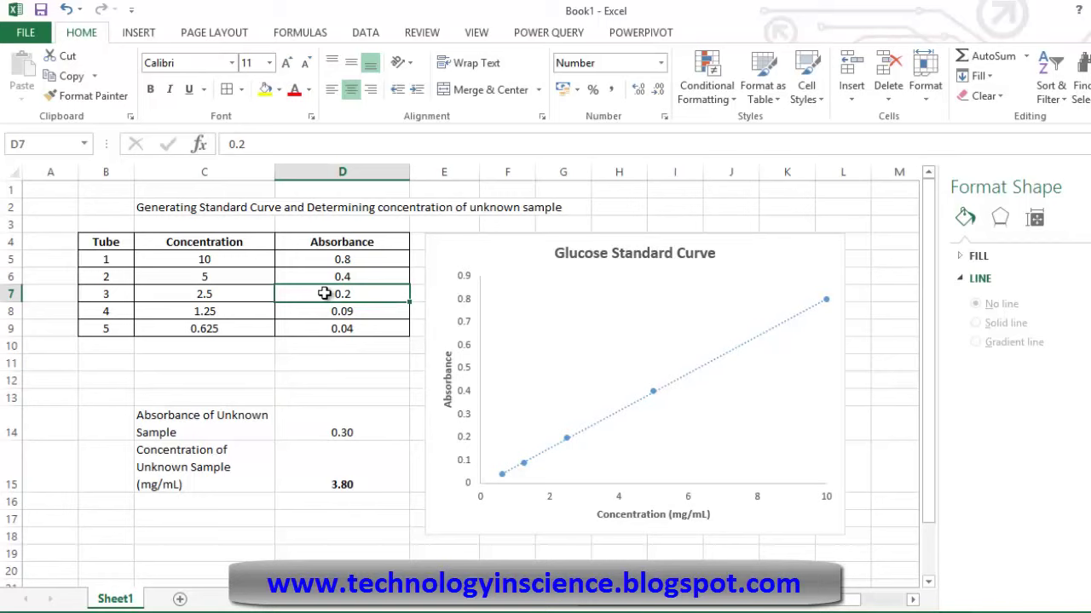
left_click_drag(324, 289, 324, 277)
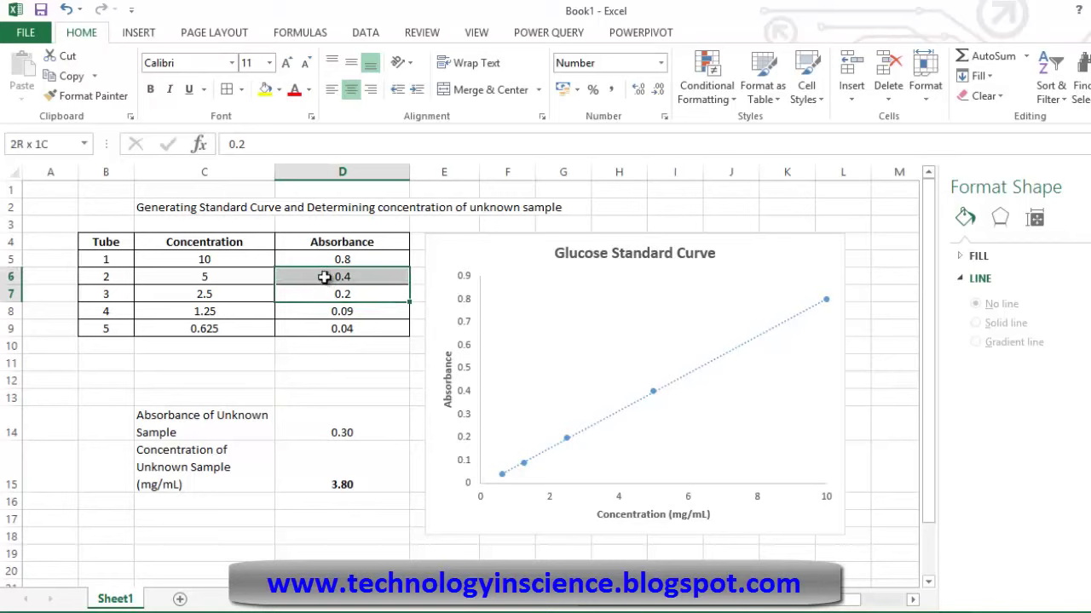
left_click(366, 436)
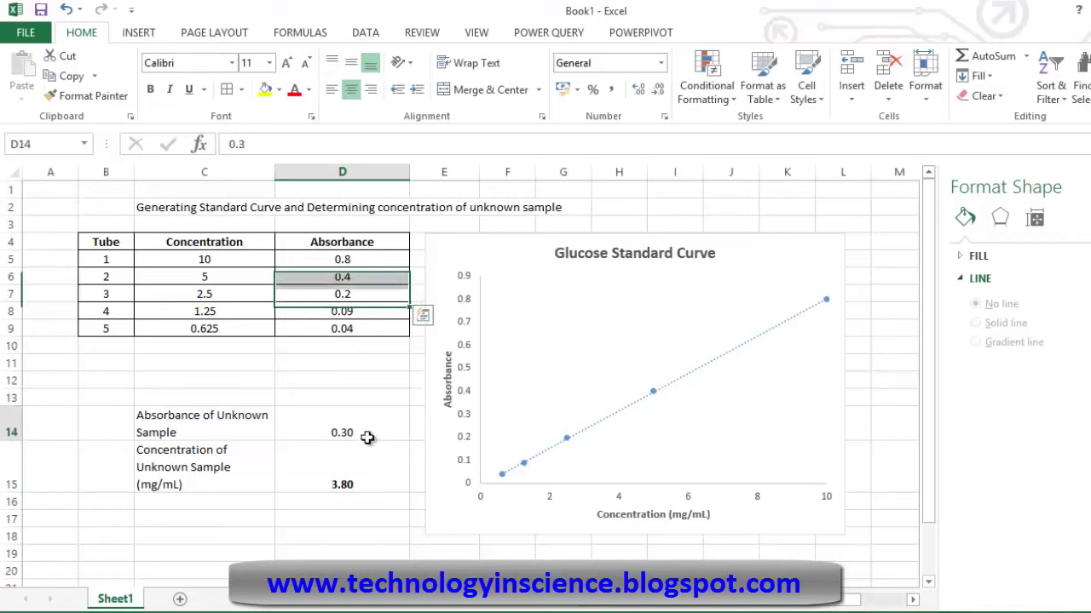
left_click(367, 445)
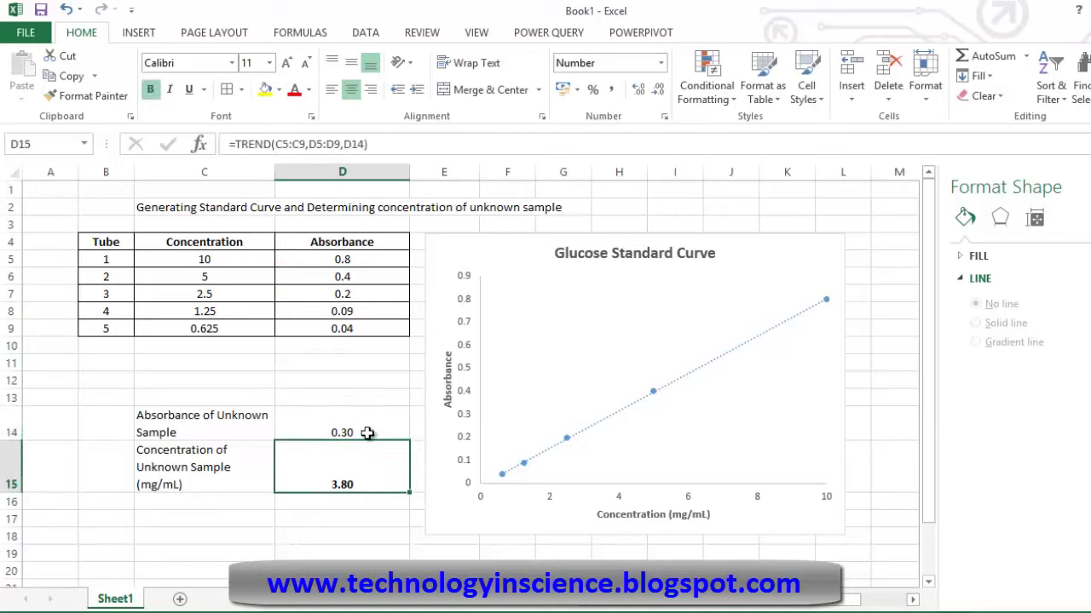
left_click(375, 418)
double_click(376, 418)
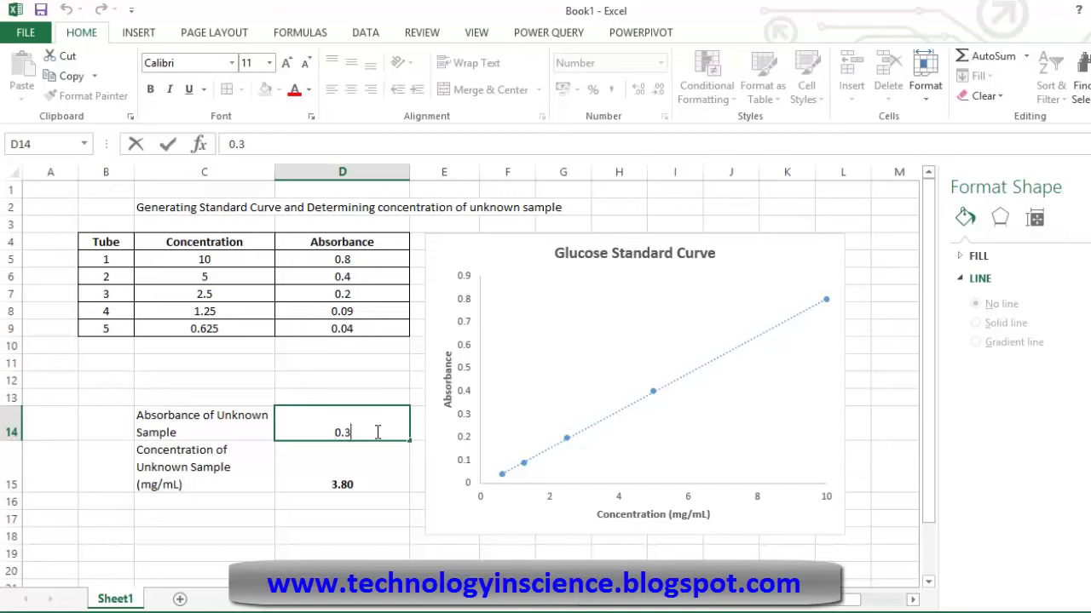
Step: Change the unknown absorbance in D14 to 0.50, recalculating D15's concentration to 6.27
key("BackSpace")
type("5")
key("Return")
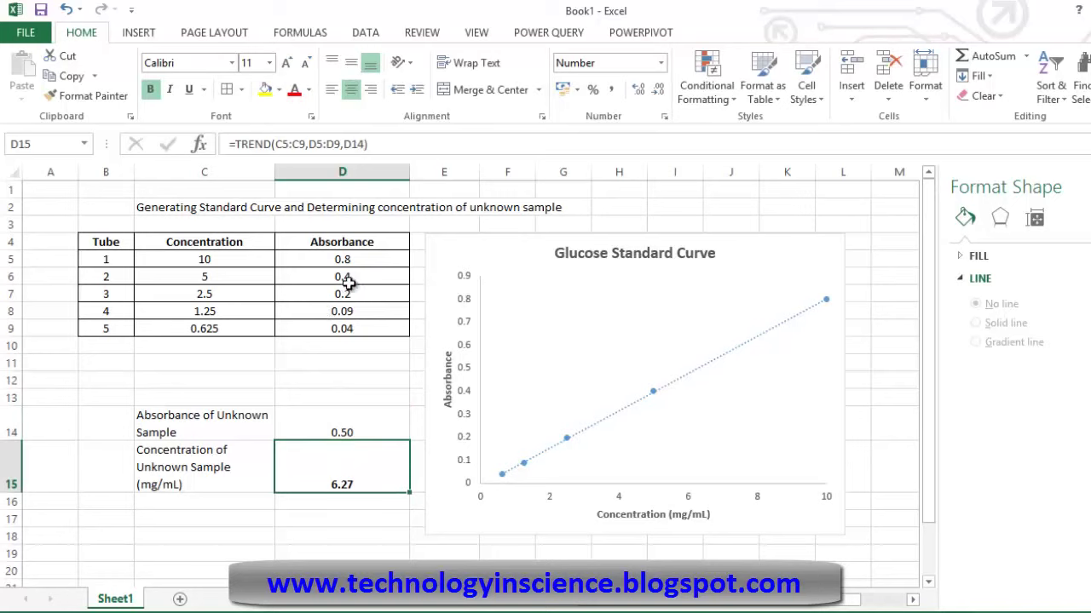
left_click(353, 278)
left_click_drag(353, 278, 353, 333)
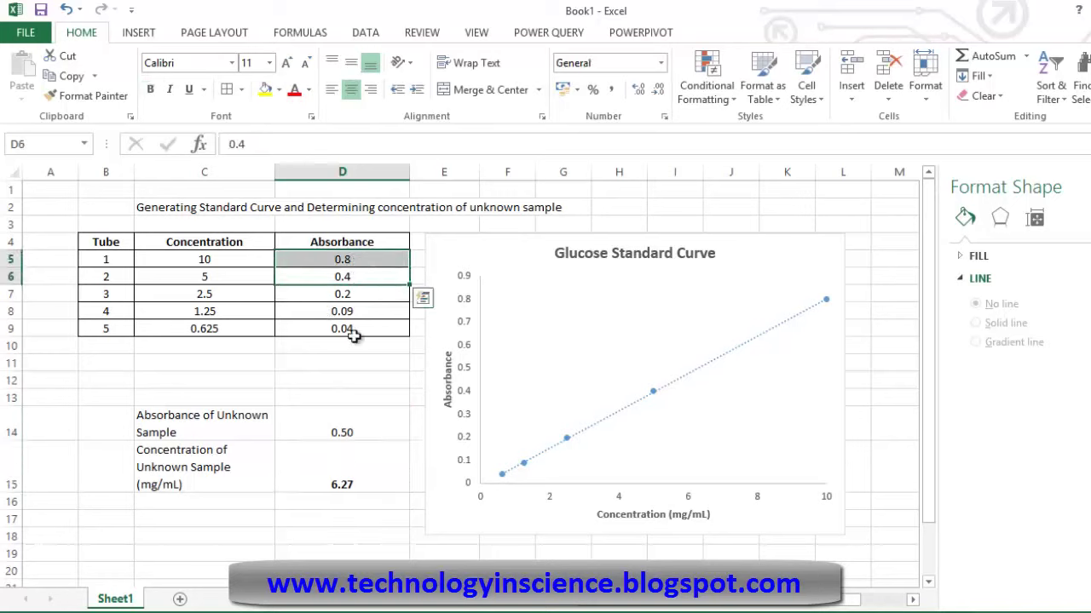
left_click(341, 475)
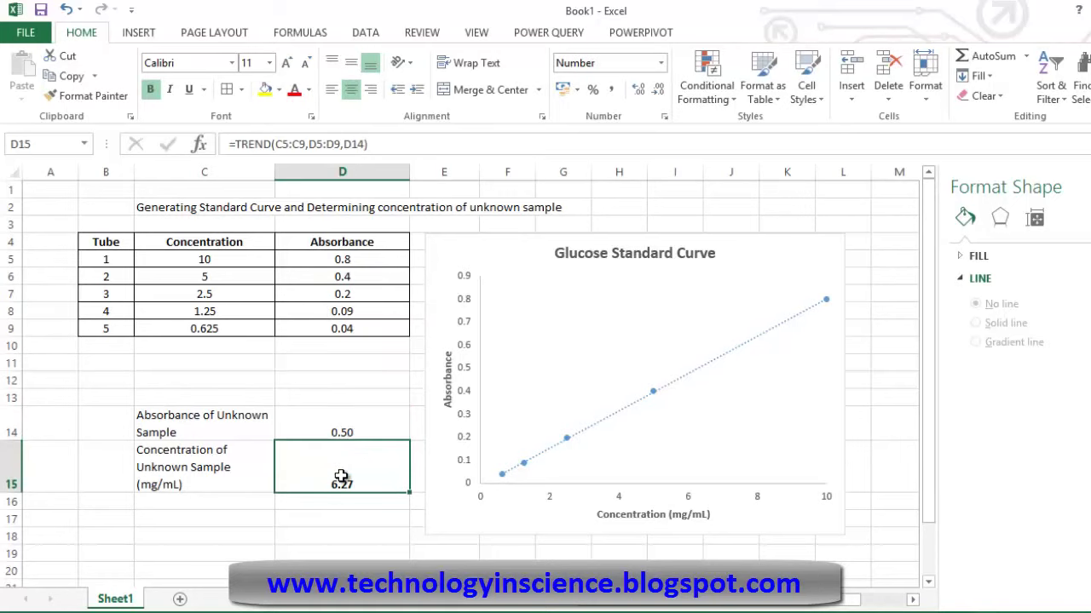
Step: Shift the scatter chart slightly to the right
left_click(399, 402)
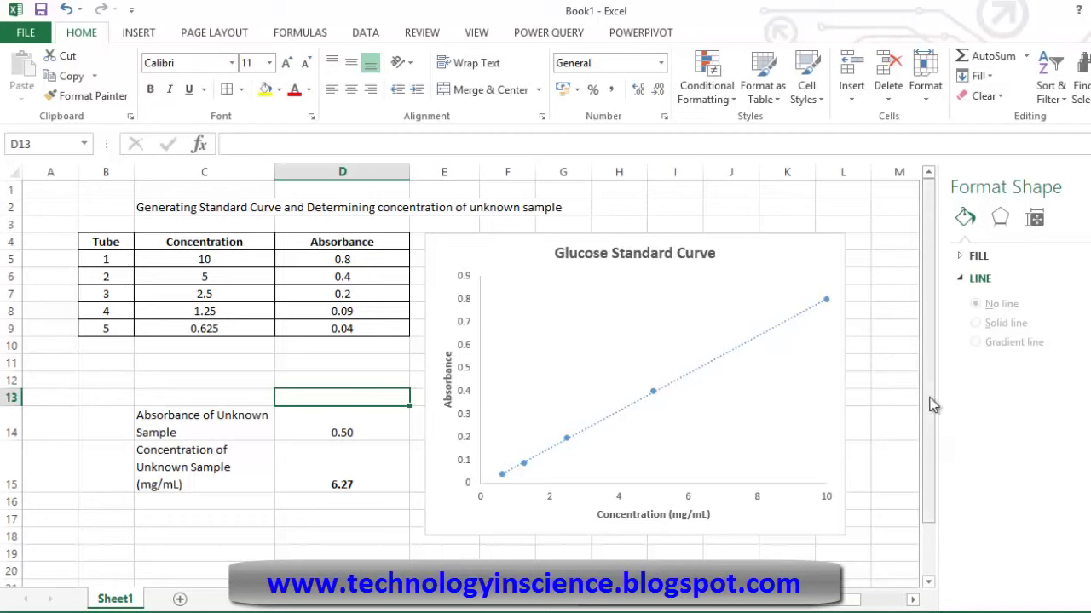
left_click_drag(930, 384, 920, 375)
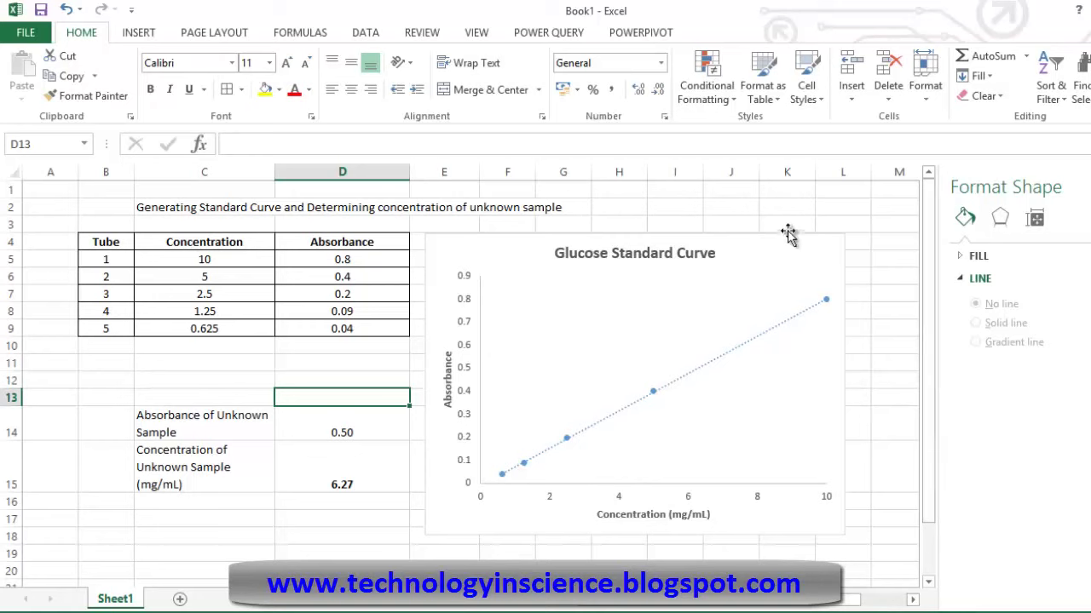
left_click_drag(787, 232, 824, 236)
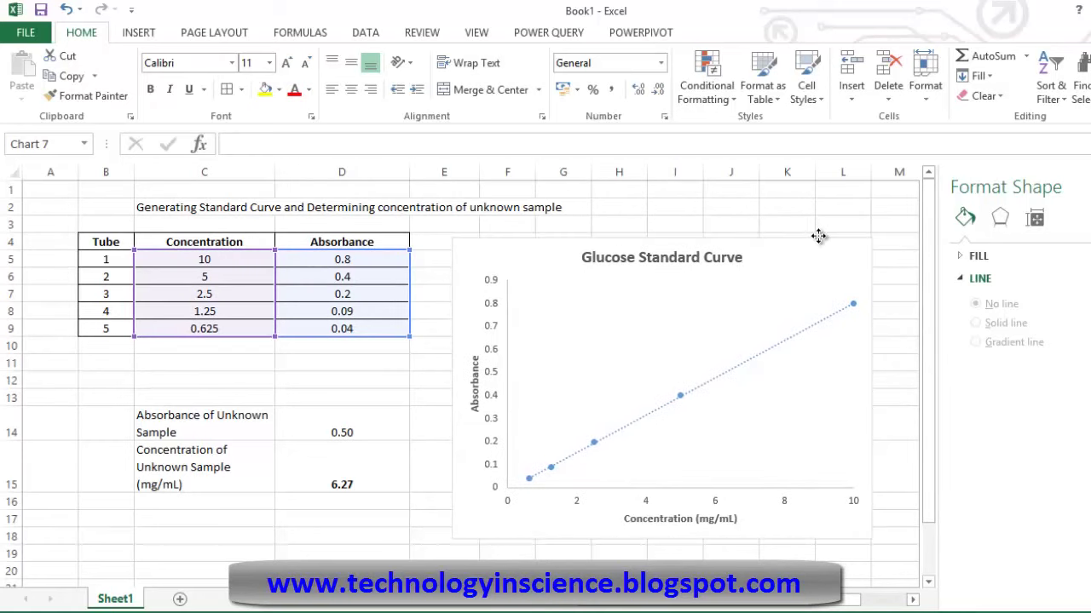